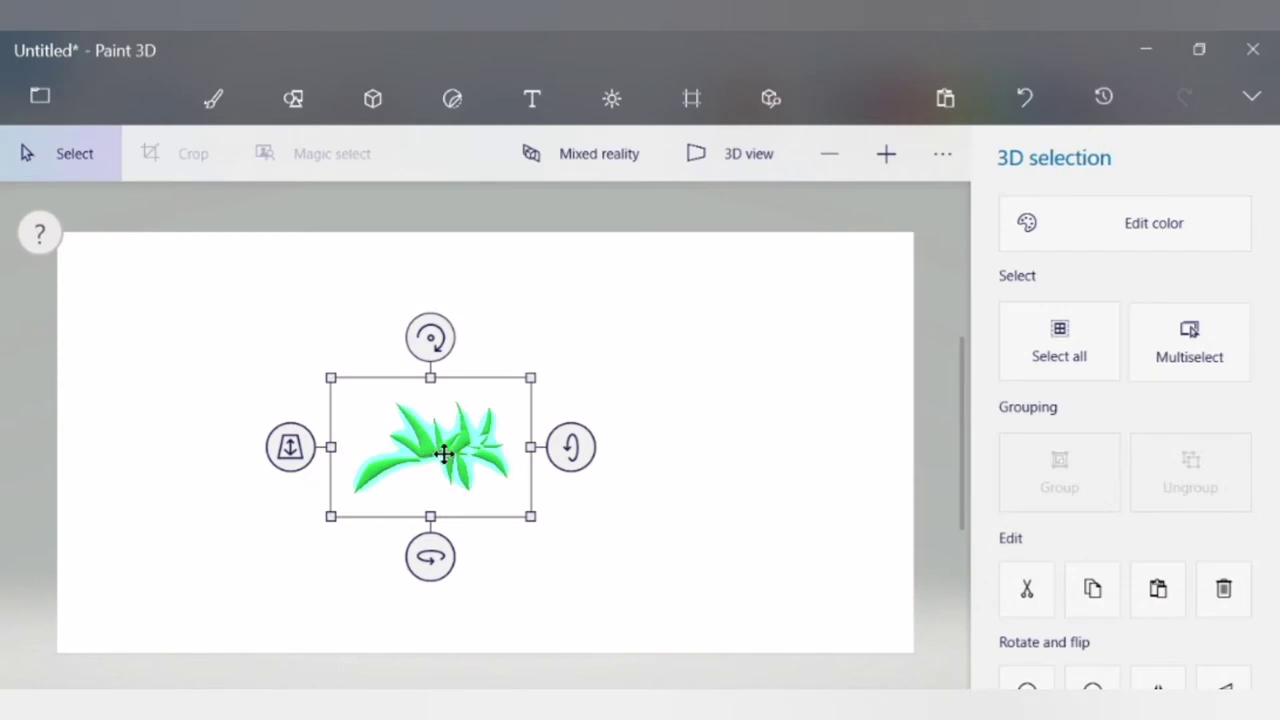
# Step: Move the leaf cluster toward the canvas centre and add another green soft-edge doodle leaf to its right half
pyautogui.moveTo(443, 451); pyautogui.dragTo(490, 445)
pyautogui.click(716, 416)
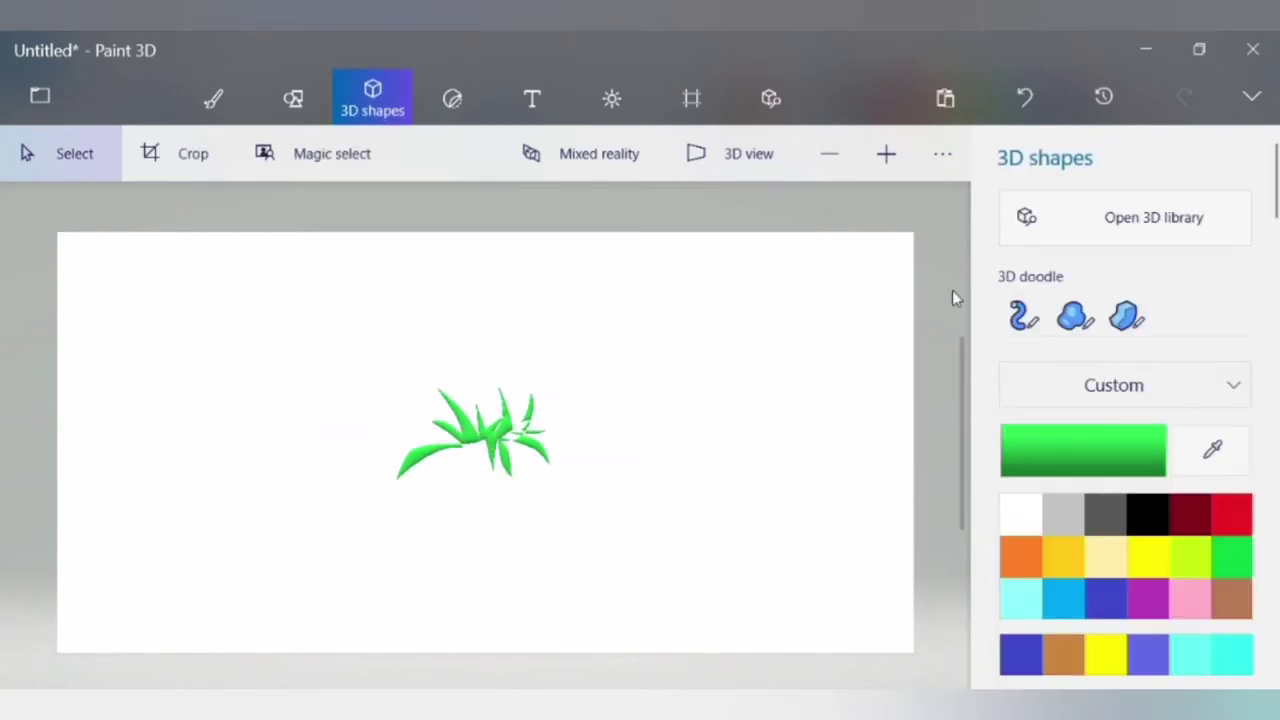
pyautogui.click(1070, 316)
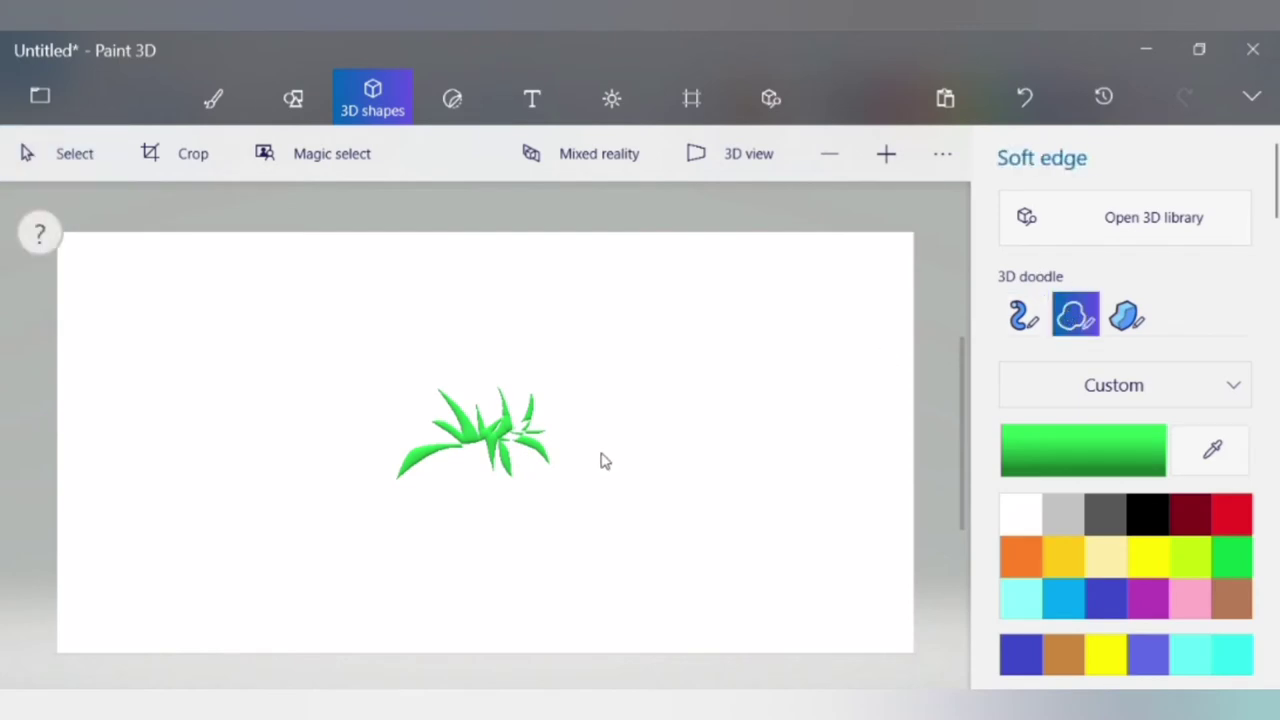
pyautogui.moveTo(600, 452)
pyautogui.mouseDown()
pyautogui.moveTo(566, 455)
pyautogui.moveTo(641, 457)
pyautogui.moveTo(637, 434)
pyautogui.moveTo(608, 445)
pyautogui.moveTo(634, 434)
pyautogui.moveTo(618, 421)
pyautogui.moveTo(610, 434)
pyautogui.moveTo(605, 411)
pyautogui.moveTo(608, 459)
pyautogui.moveTo(601, 440)
pyautogui.moveTo(621, 437)
pyautogui.moveTo(515, 437)
pyautogui.mouseUp()
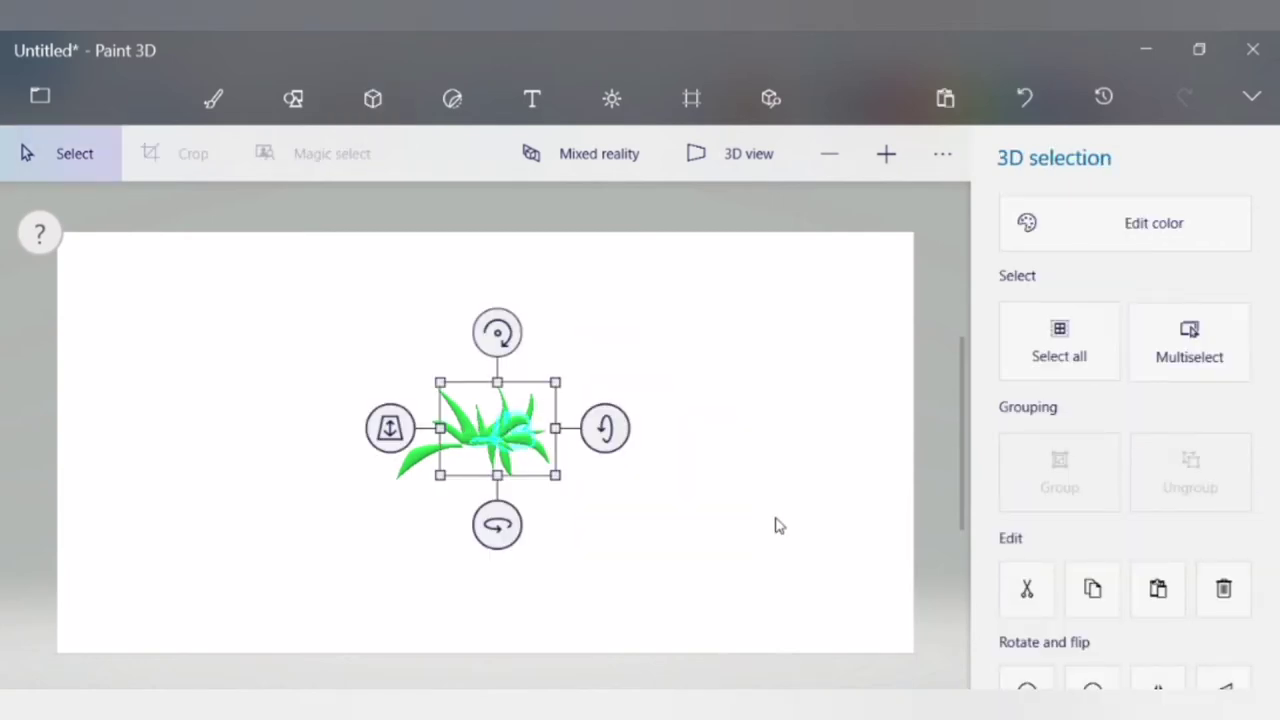
pyautogui.click(779, 525)
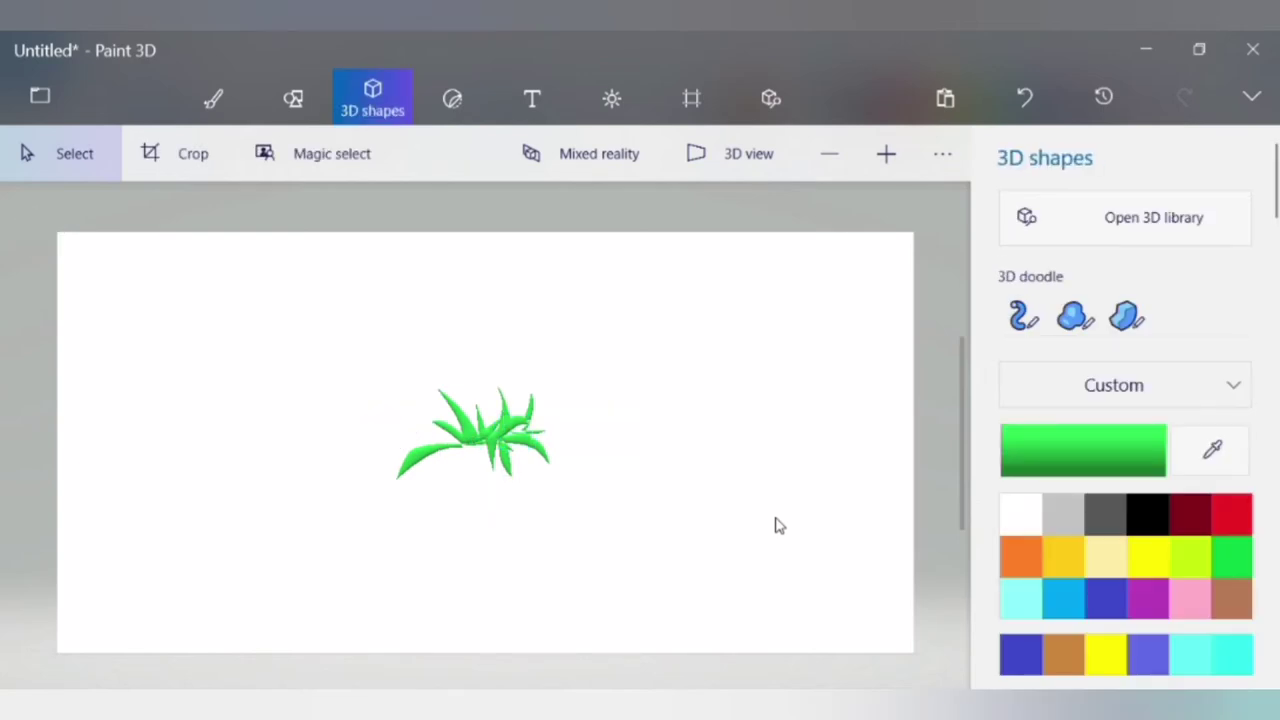
# Step: Draw a small green leaf with the soft-edge 3D doodle and place it on the left side of the leaf cluster
pyautogui.click(1075, 317)
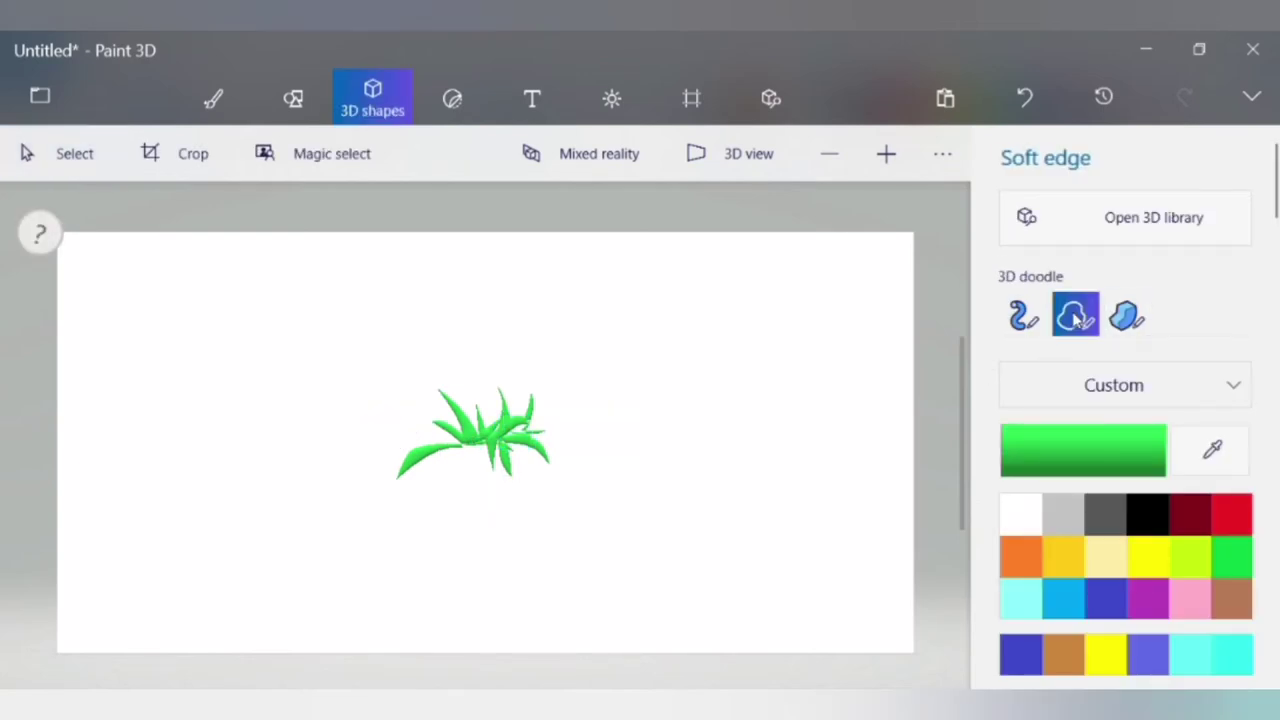
pyautogui.click(800, 464)
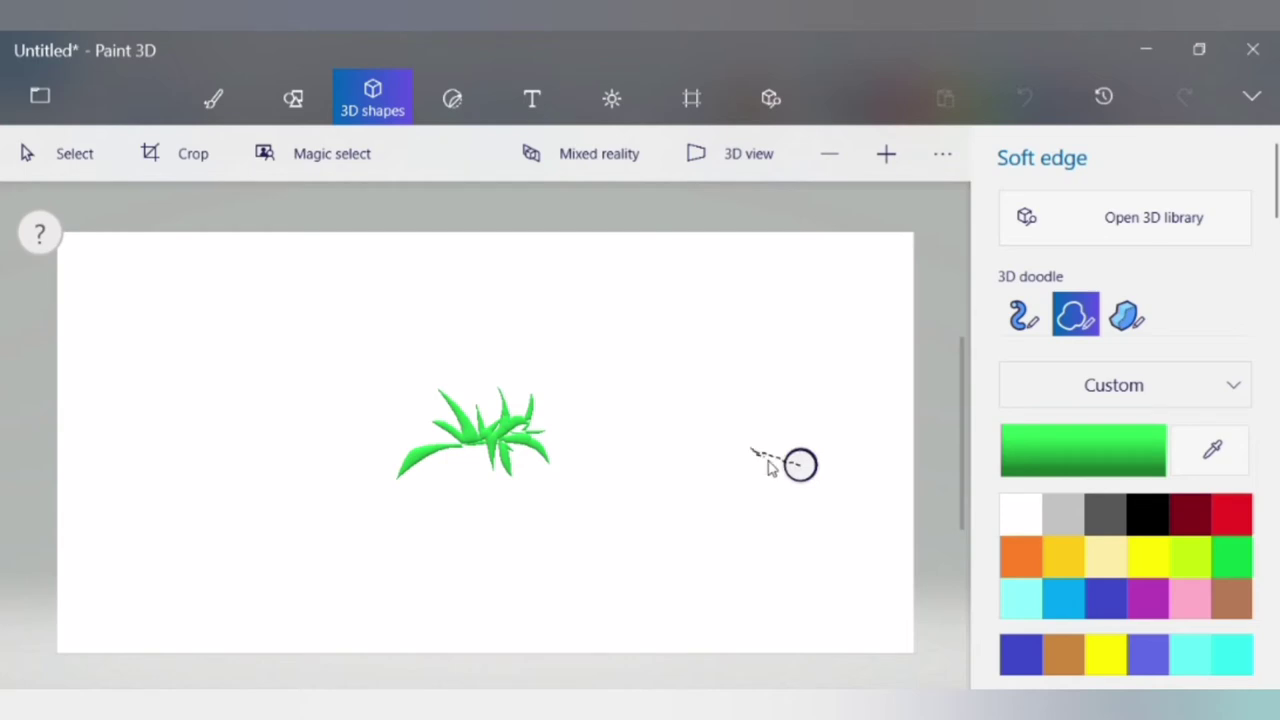
pyautogui.moveTo(770, 466)
pyautogui.mouseDown()
pyautogui.moveTo(797, 464)
pyautogui.moveTo(786, 446)
pyautogui.moveTo(793, 457)
pyautogui.mouseUp()
pyautogui.click(797, 464)
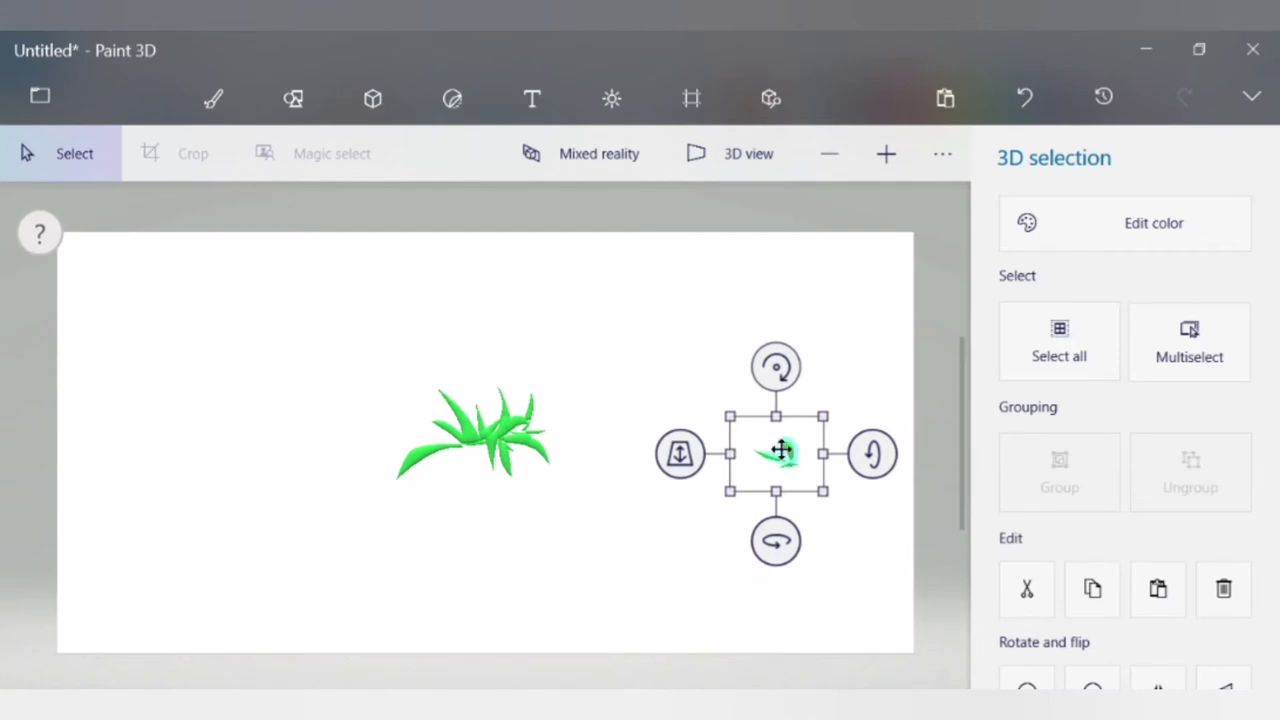
pyautogui.moveTo(774, 449); pyautogui.dragTo(441, 439)
pyautogui.click(706, 430)
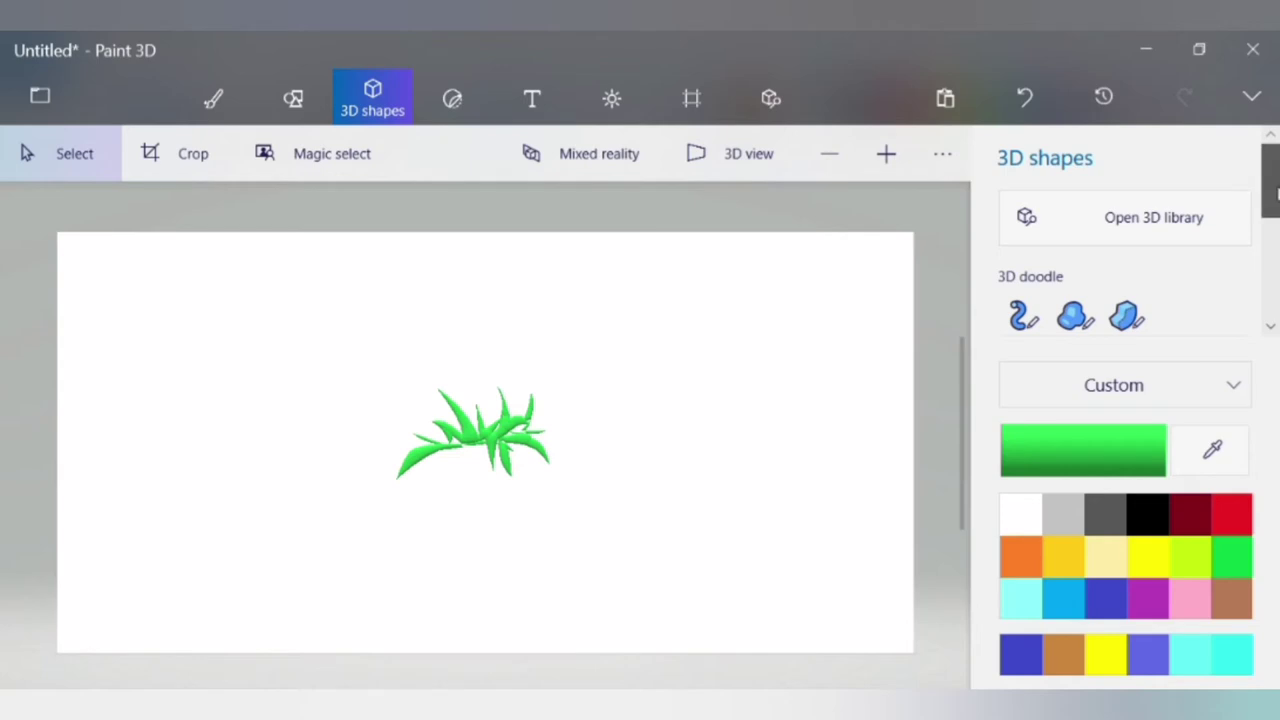
# Step: Draw a pink 3D hemisphere on the empty canvas to the right of the leaf cluster
pyautogui.moveTo(1276, 203); pyautogui.dragTo(1276, 293)
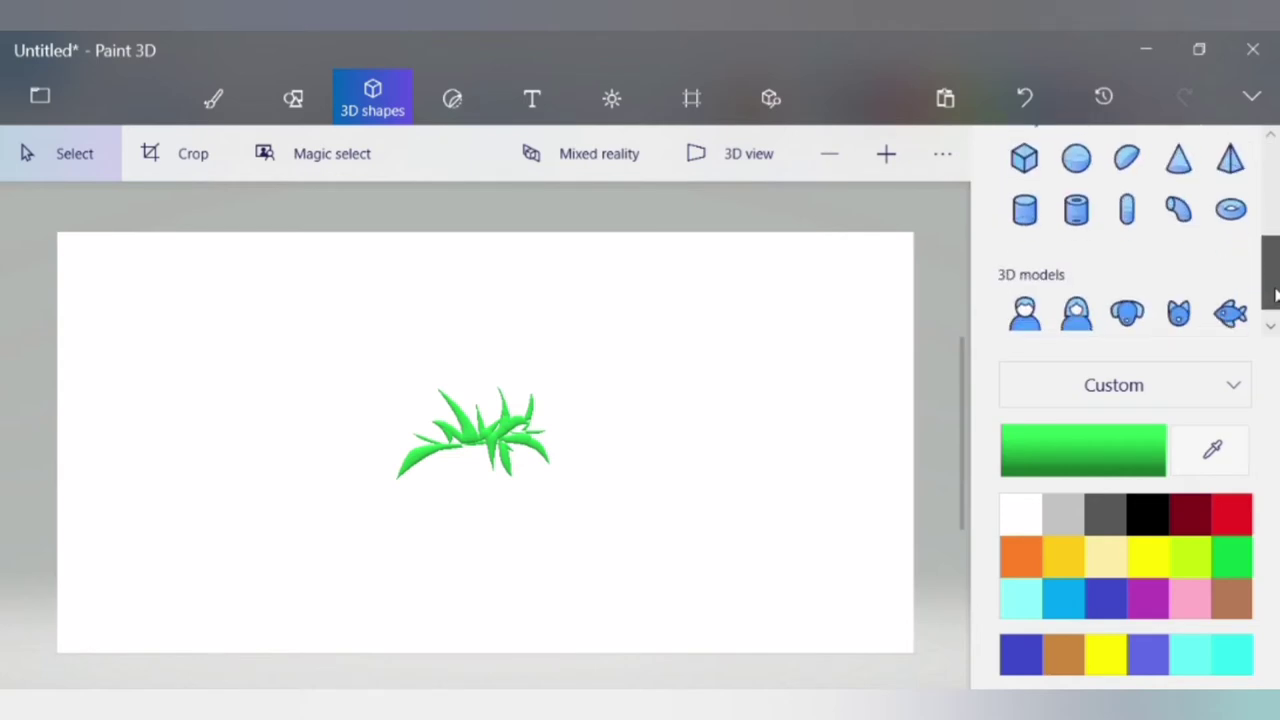
pyautogui.click(1133, 164)
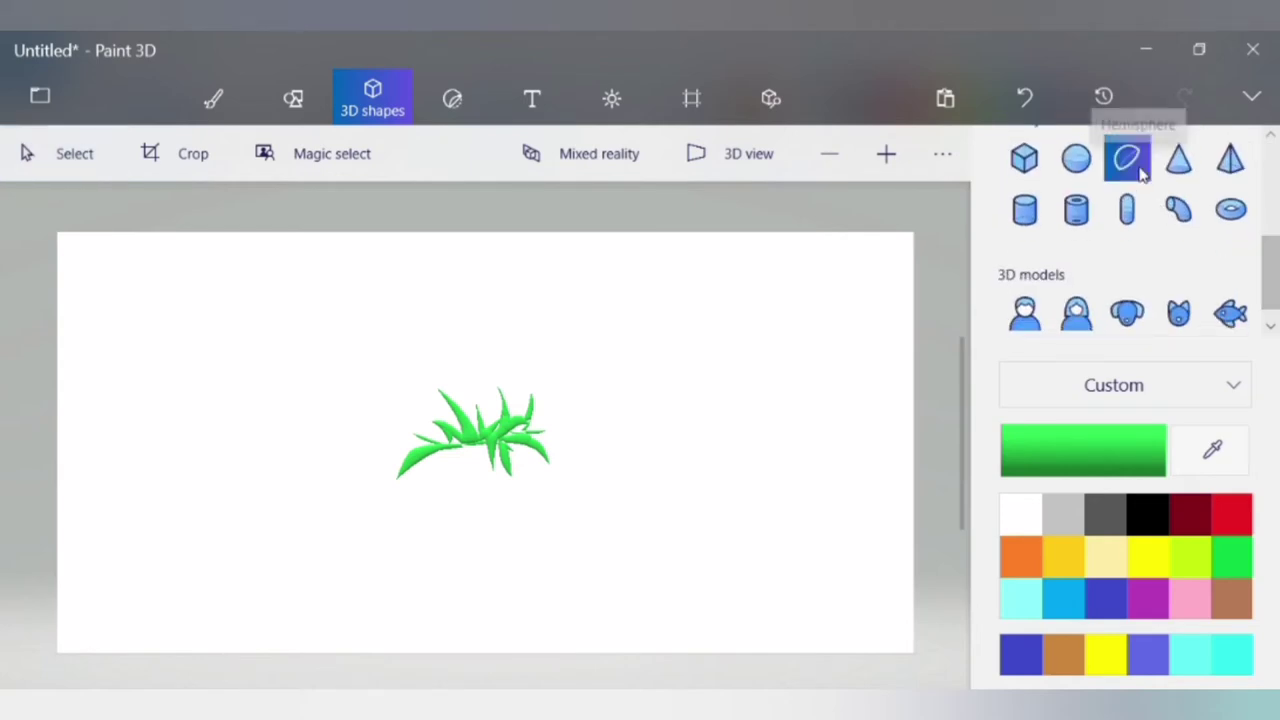
pyautogui.click(1195, 598)
pyautogui.moveTo(634, 417)
pyautogui.mouseDown()
pyautogui.moveTo(734, 510)
pyautogui.moveTo(737, 463)
pyautogui.mouseUp()
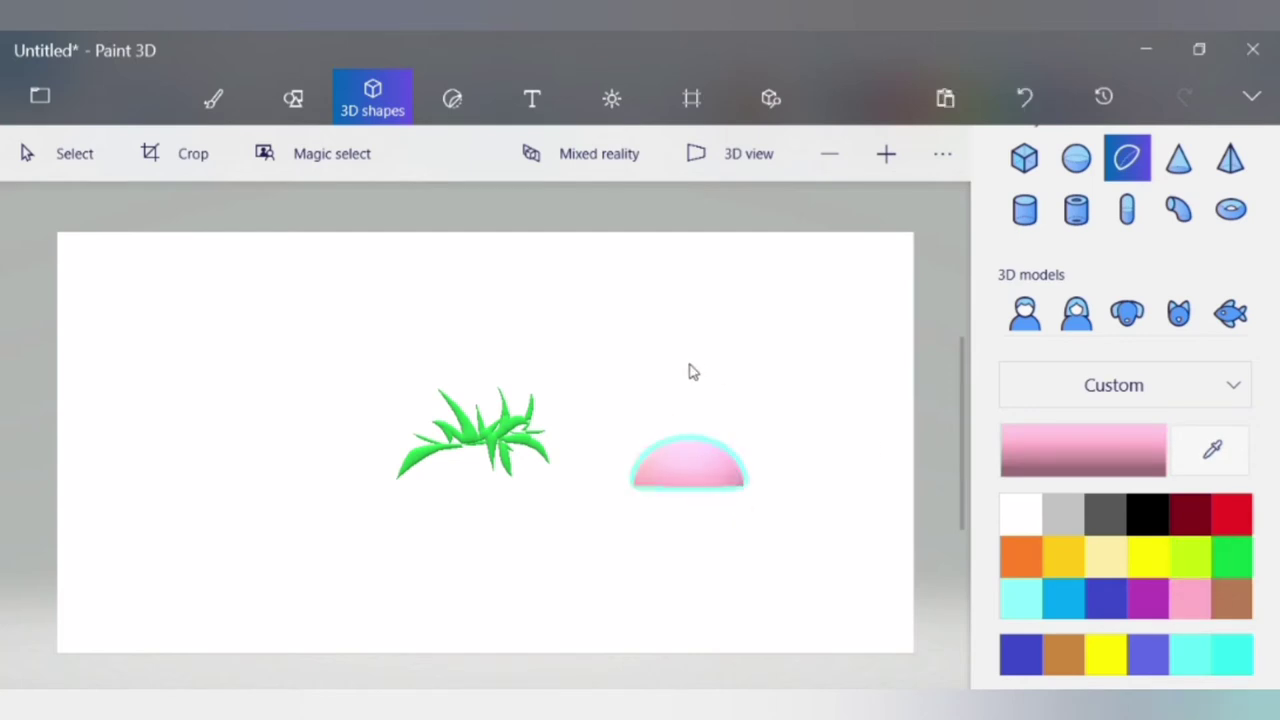
# Step: Turn the pink hemisphere upside down into a bowl and place it beneath the leaves as the pot
pyautogui.moveTo(689, 368); pyautogui.dragTo(695, 523)
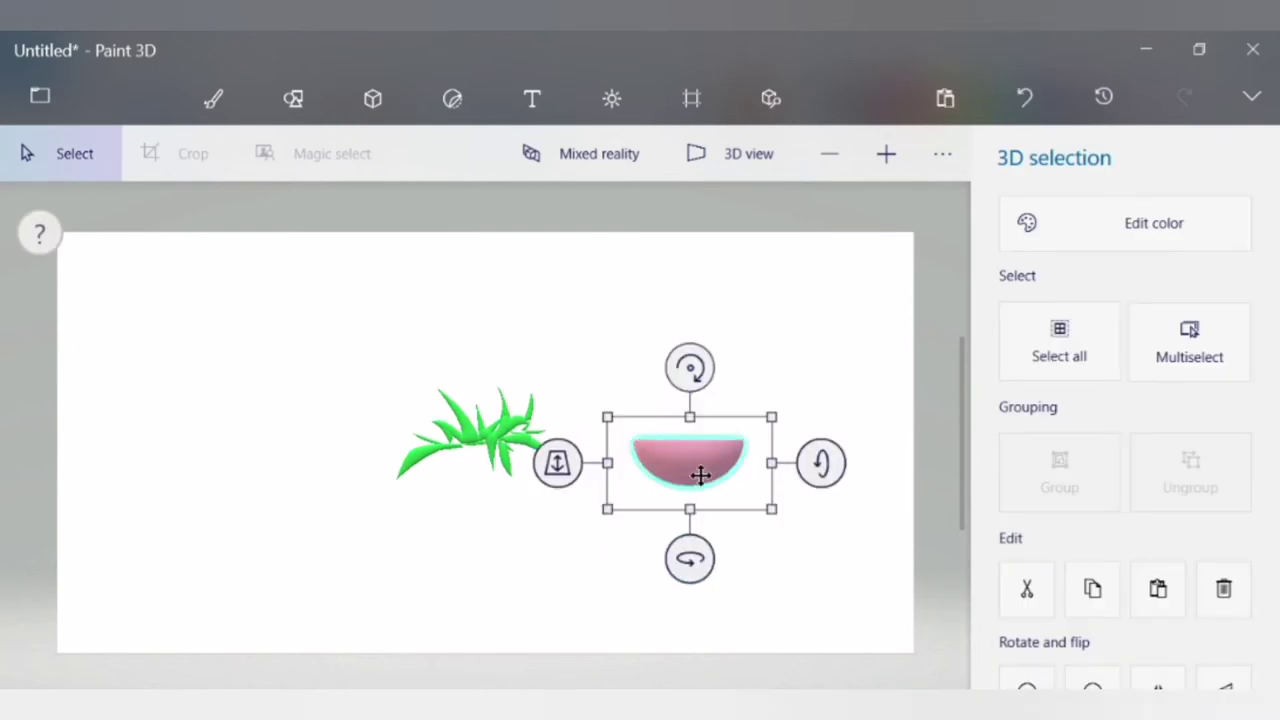
pyautogui.moveTo(700, 471); pyautogui.dragTo(488, 466)
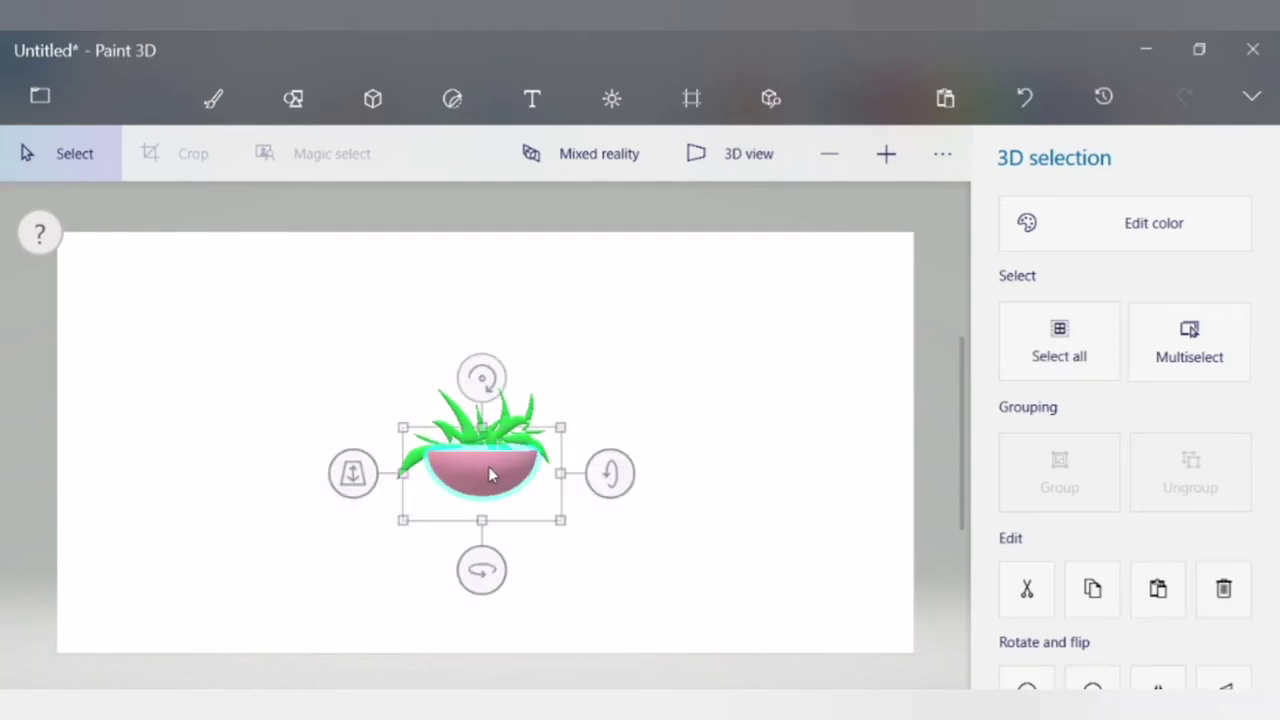
pyautogui.click(675, 410)
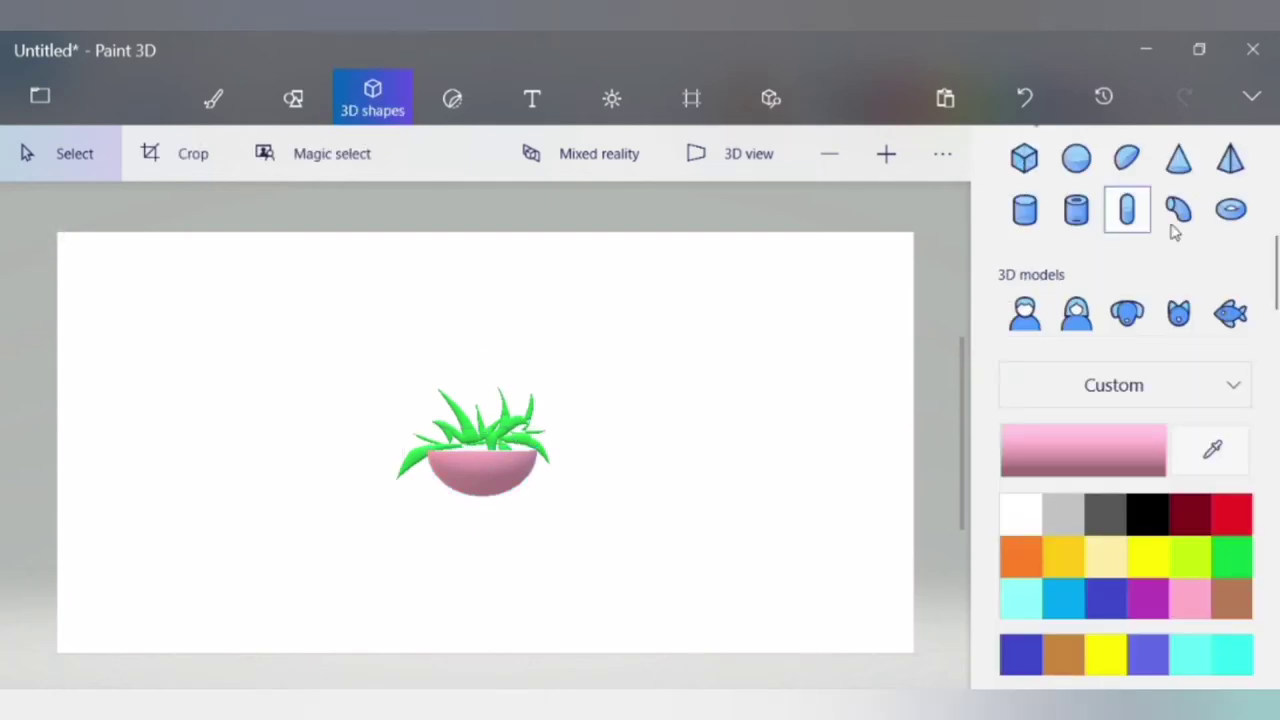
# Step: Draw a small green soft-edge doodle and place it at the base of the leaves, just above the middle of the pot's rim
pyautogui.scroll(2, 1274, 215)
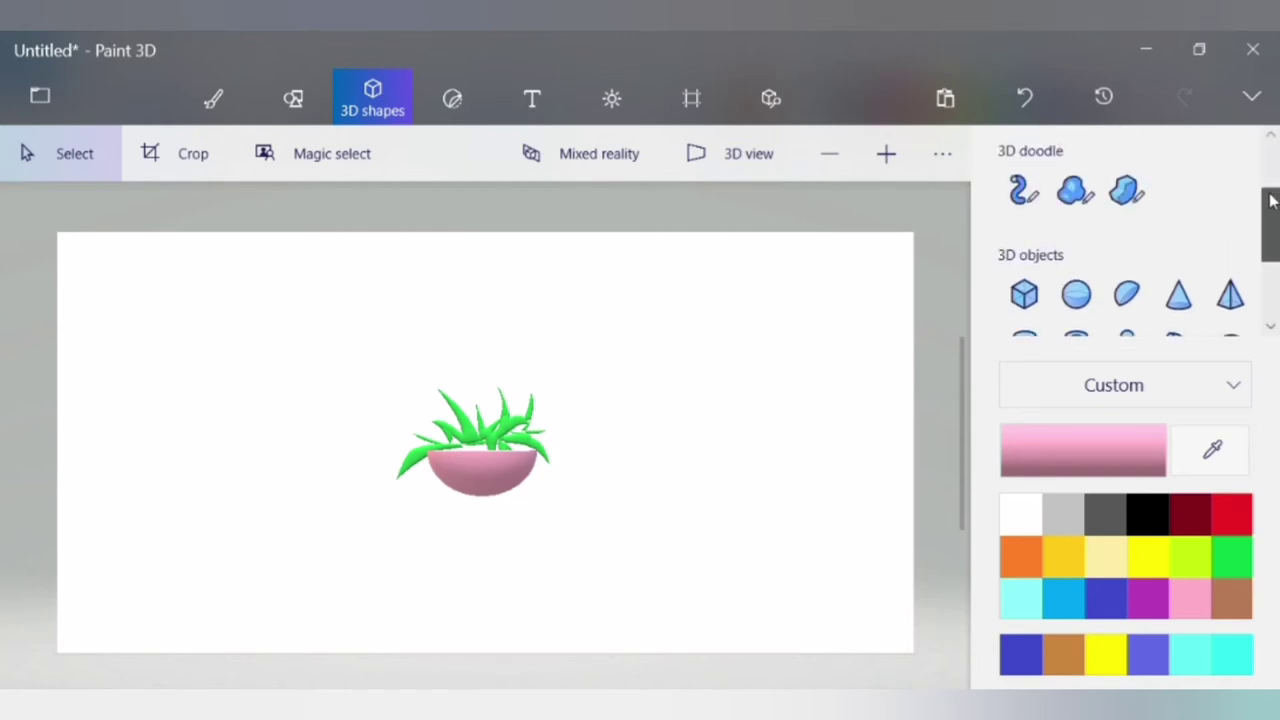
pyautogui.click(1075, 190)
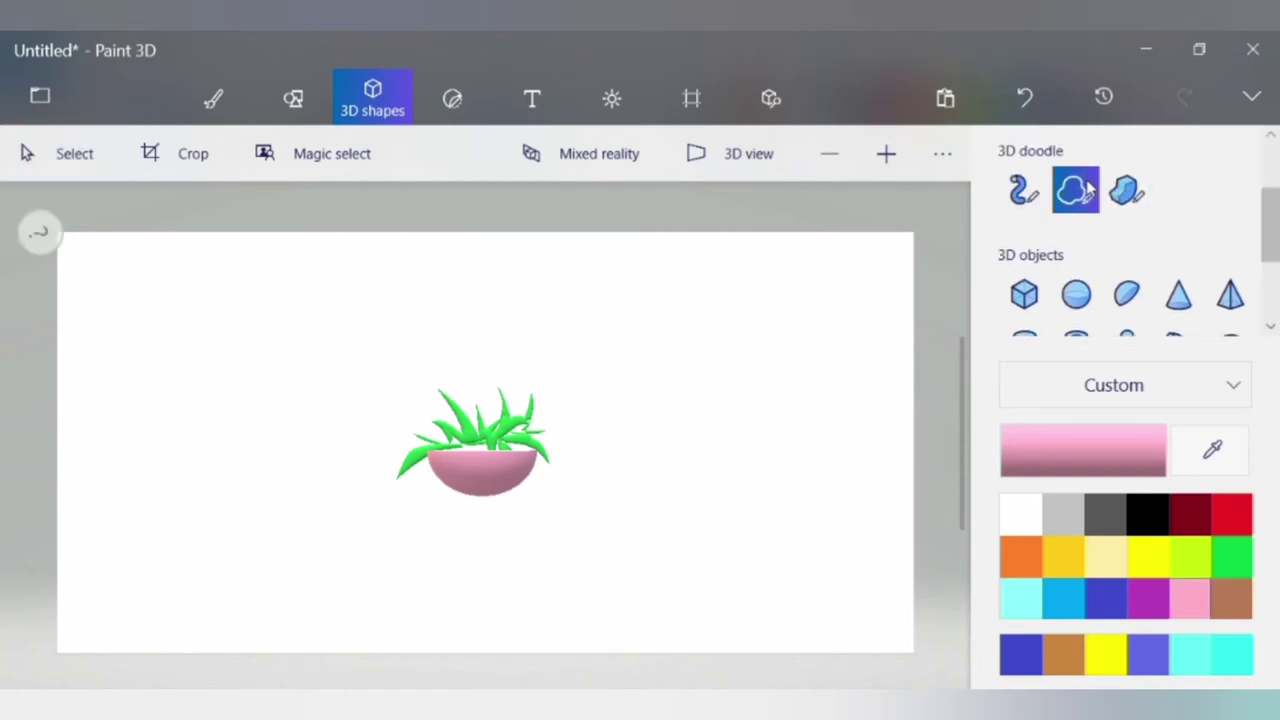
pyautogui.click(1238, 560)
pyautogui.moveTo(677, 489)
pyautogui.mouseDown()
pyautogui.moveTo(632, 493)
pyautogui.moveTo(678, 493)
pyautogui.mouseUp()
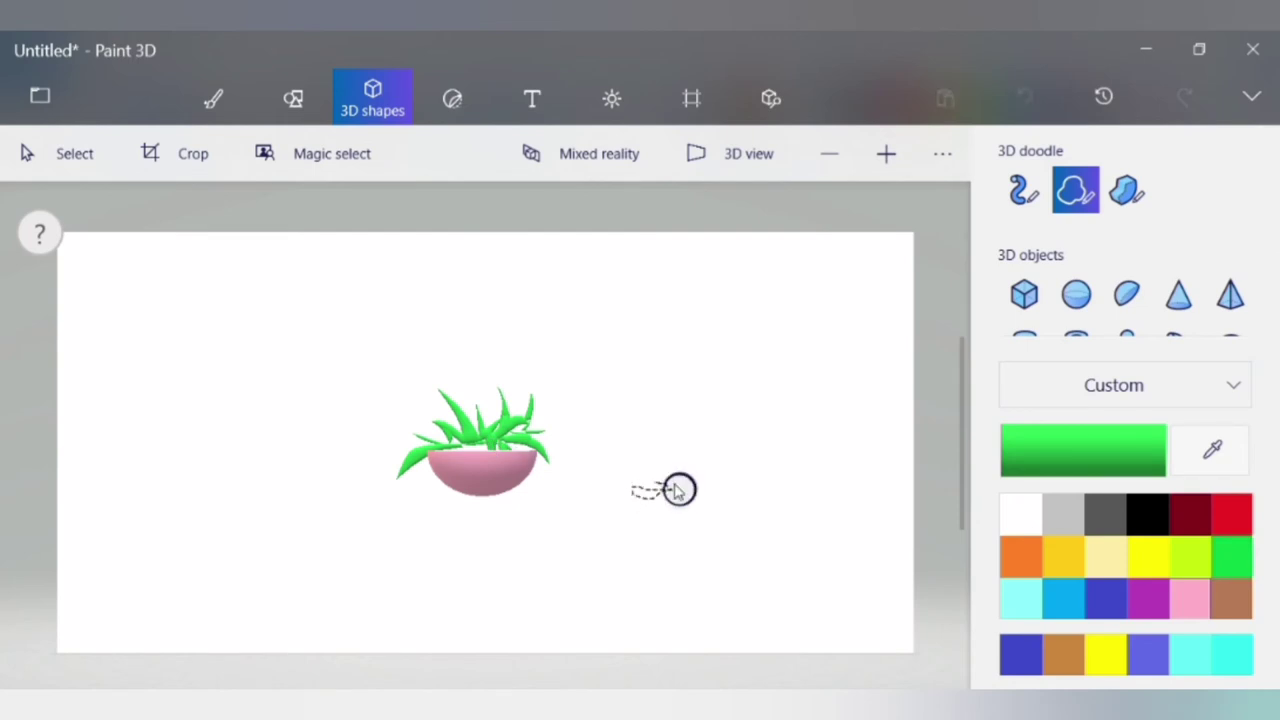
pyautogui.click(677, 489)
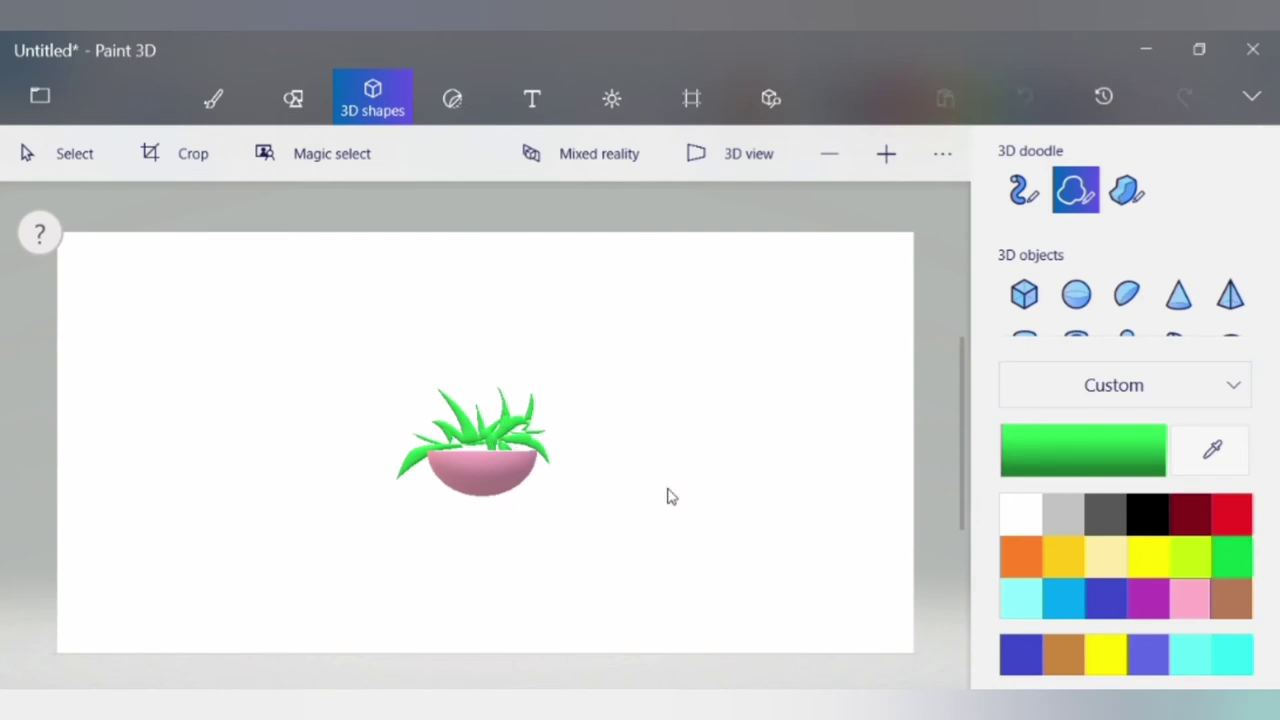
pyautogui.moveTo(668, 487)
pyautogui.mouseDown()
pyautogui.moveTo(474, 443)
pyautogui.moveTo(482, 455)
pyautogui.mouseUp()
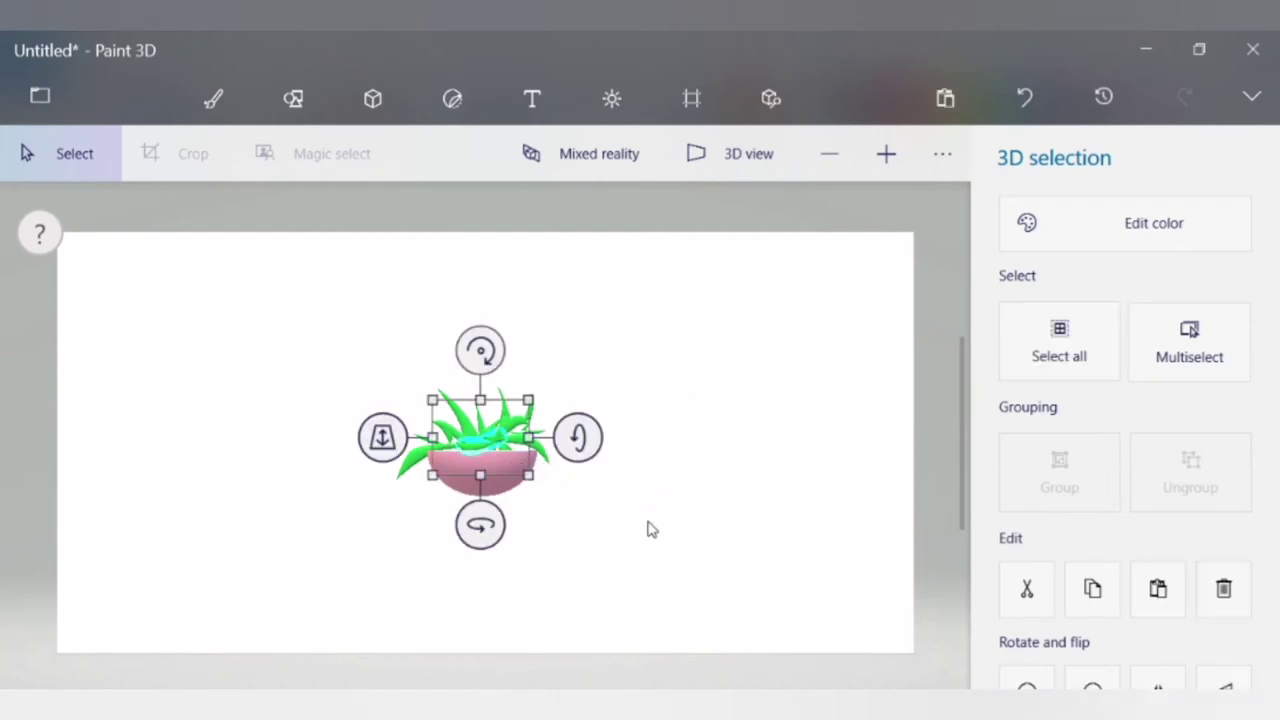
pyautogui.click(646, 529)
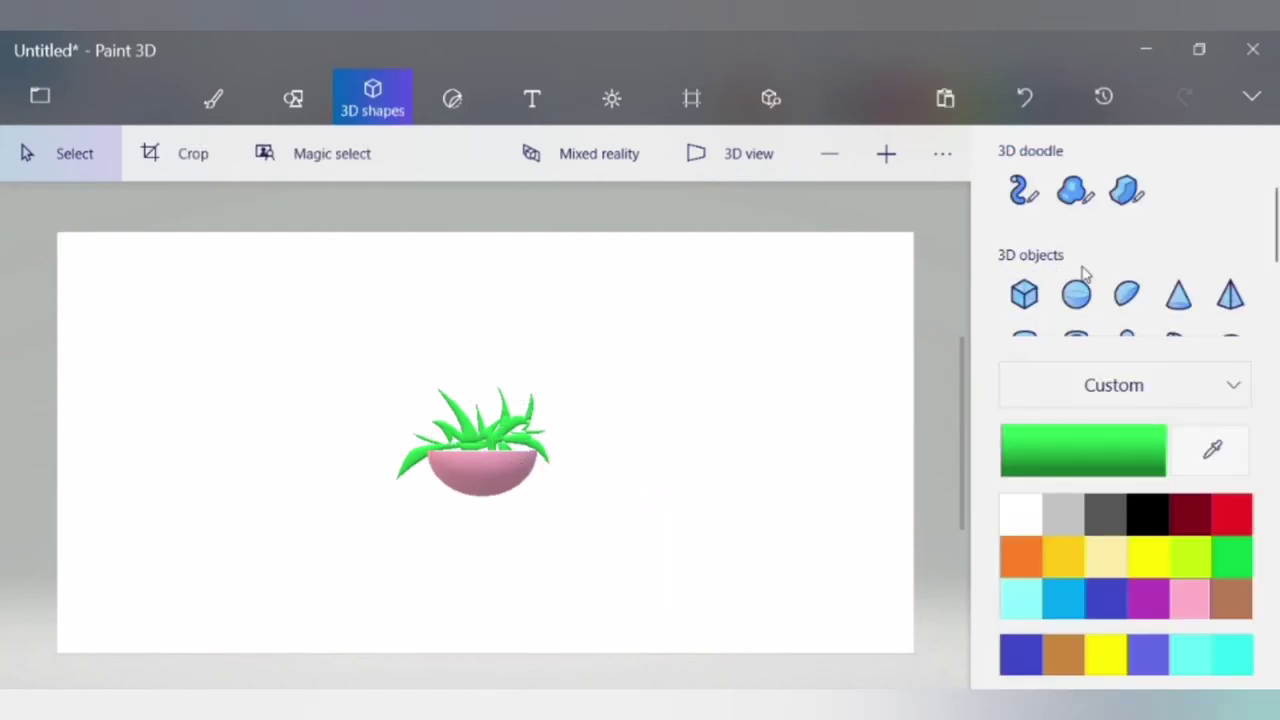
# Step: Draw a tiny green soft-edge doodle leaf and place it at the right part of the pot's rim
pyautogui.click(1064, 198)
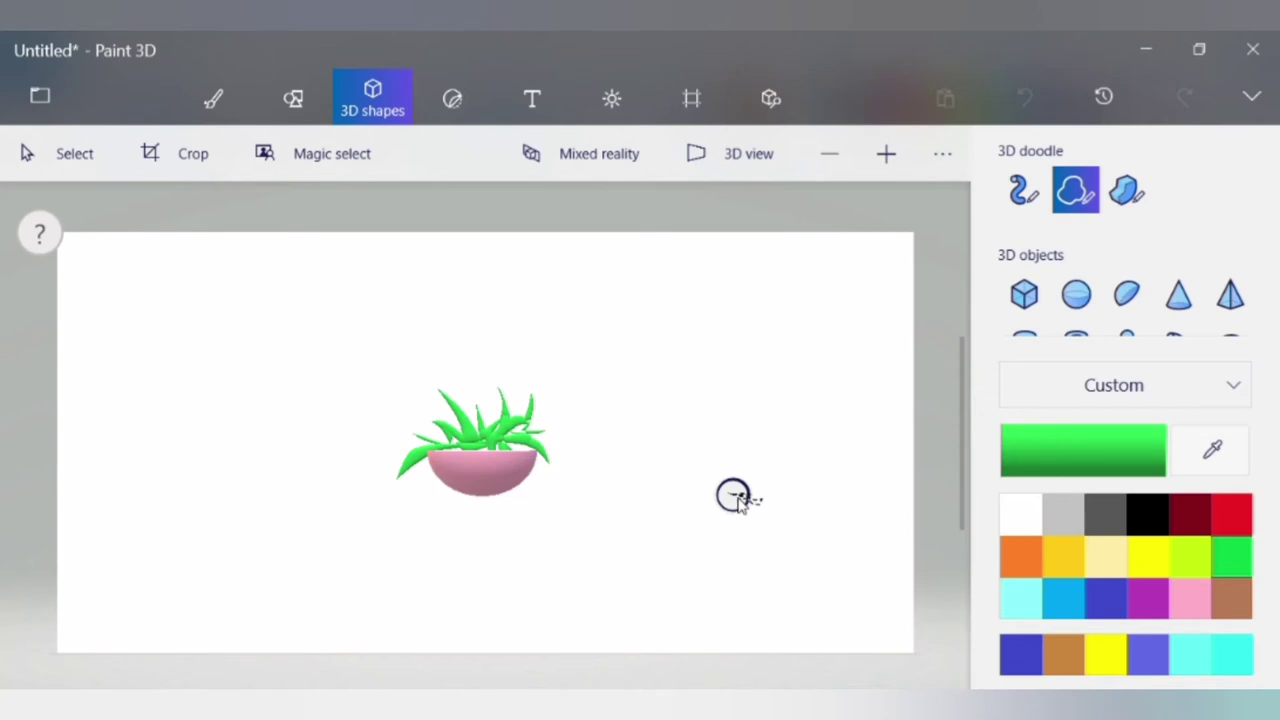
pyautogui.click(741, 506)
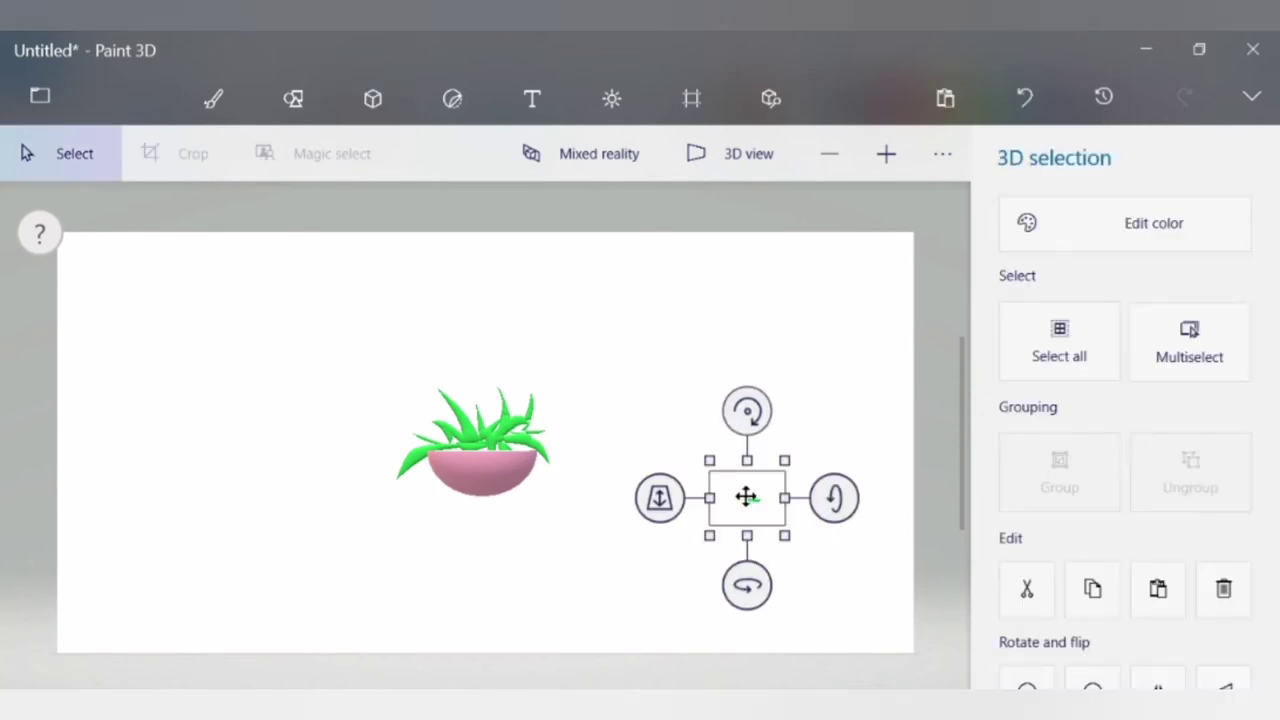
pyautogui.moveTo(743, 494); pyautogui.dragTo(518, 455)
pyautogui.click(703, 486)
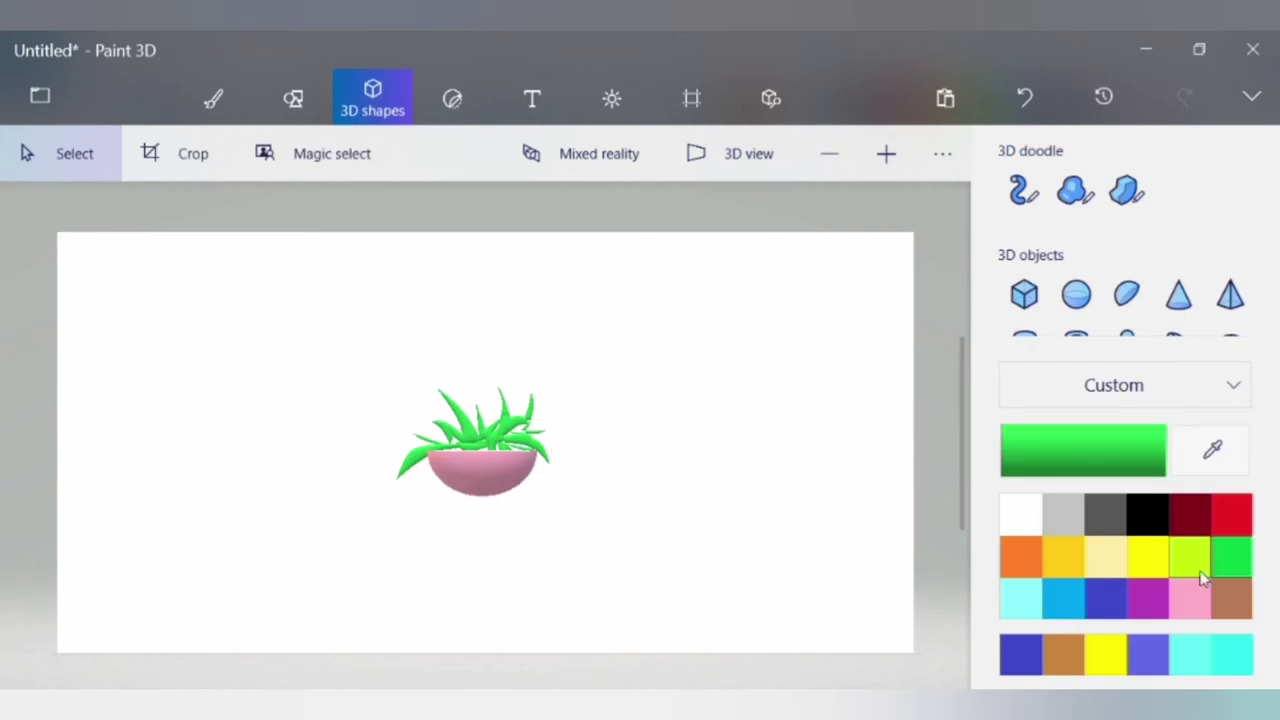
# Step: Draw a small red flower with the soft-edge 3D doodle and place it on the upper-left leaves of the plant
pyautogui.click(1233, 516)
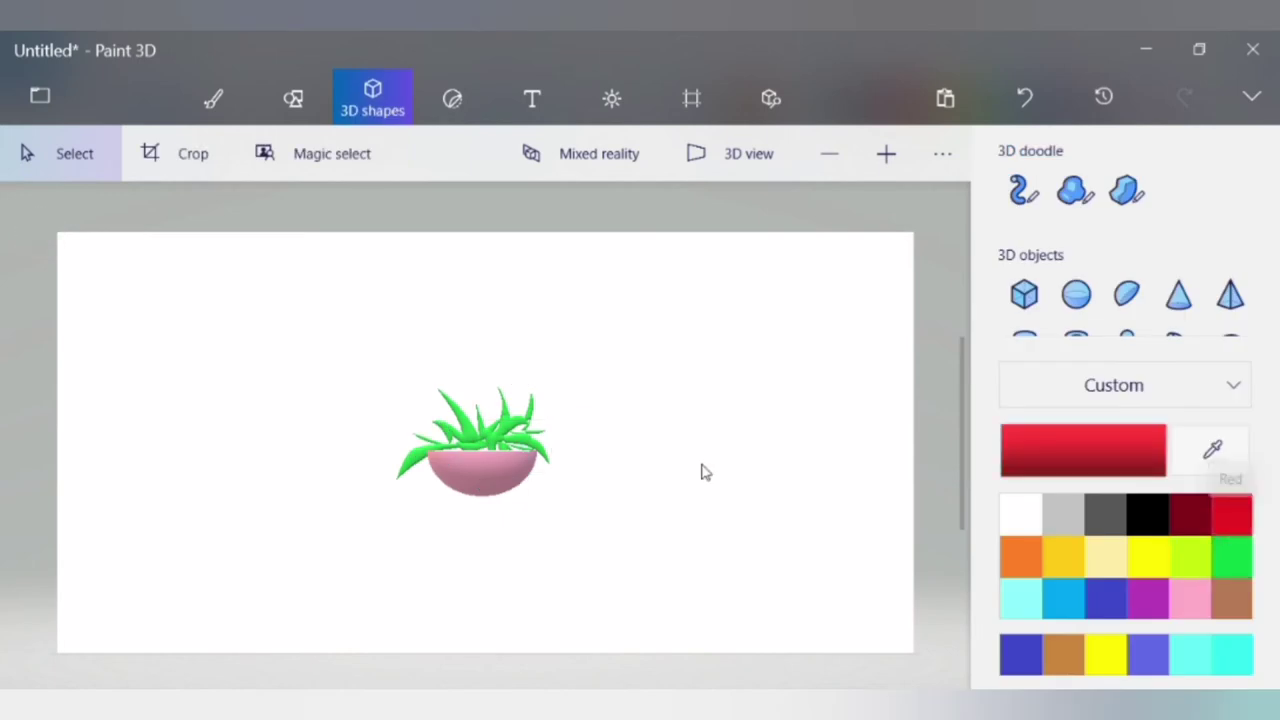
pyautogui.click(1075, 190)
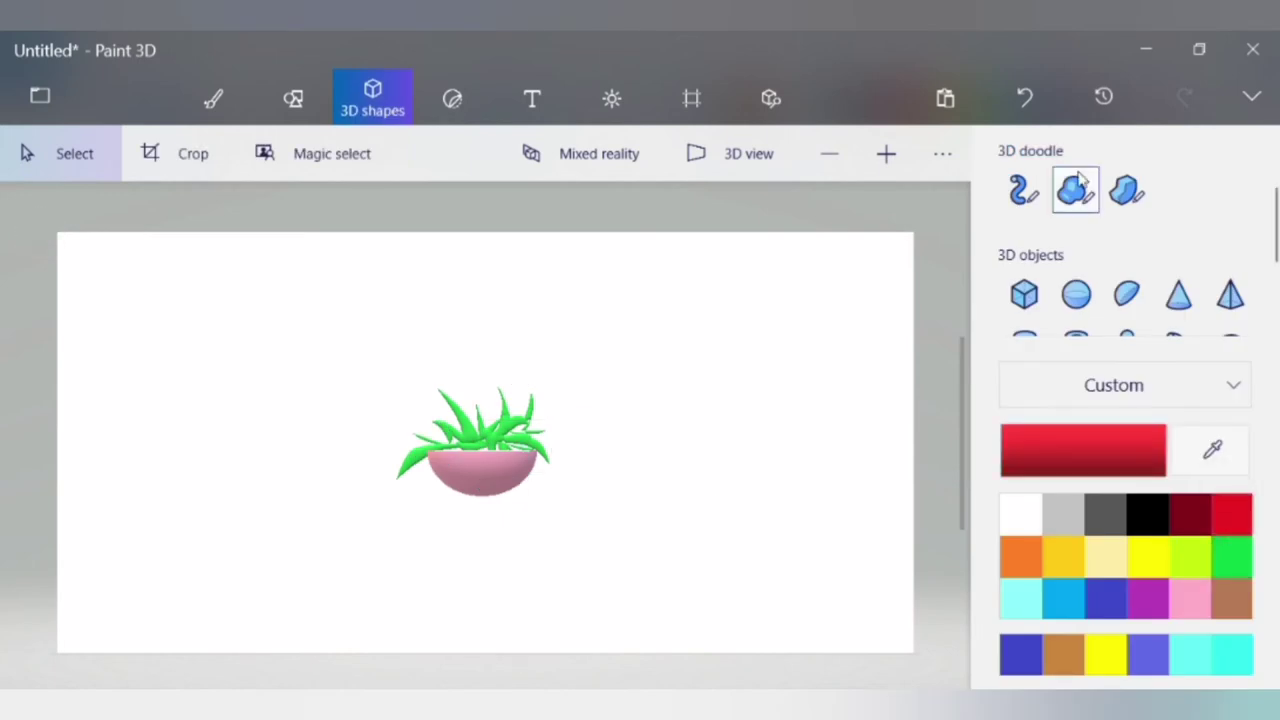
pyautogui.moveTo(736, 478); pyautogui.dragTo(722, 477)
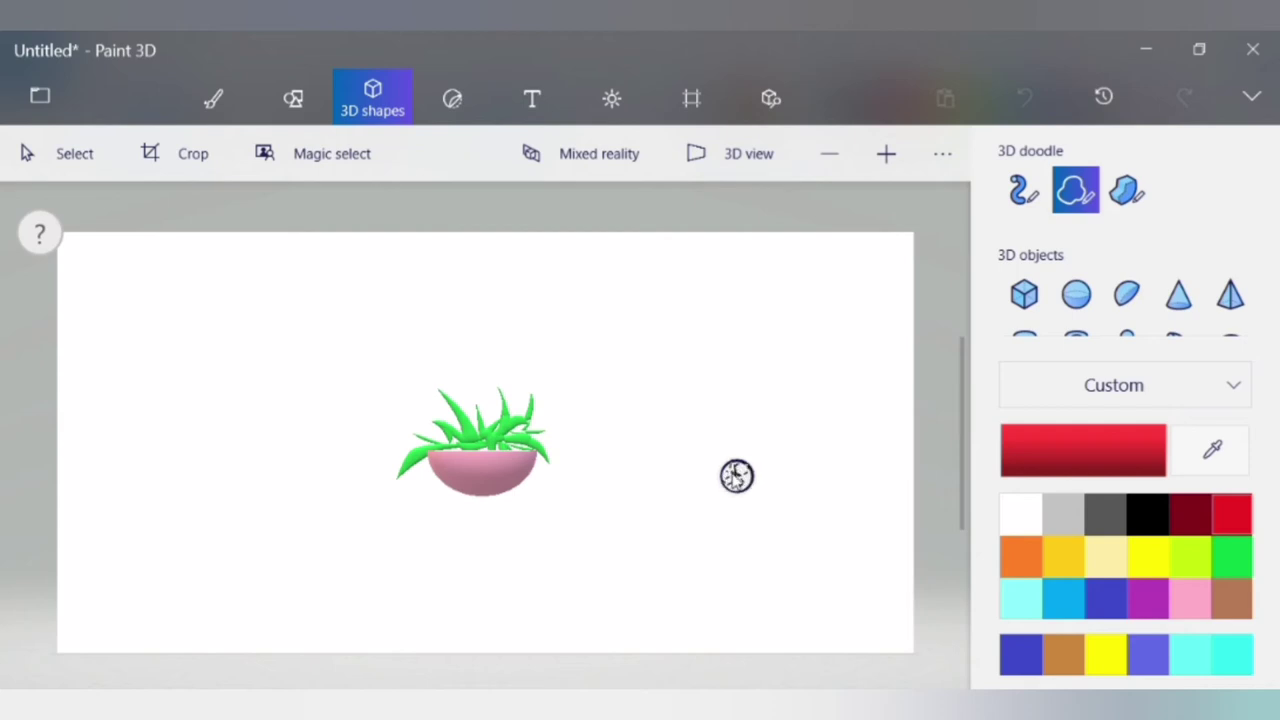
pyautogui.click(737, 476)
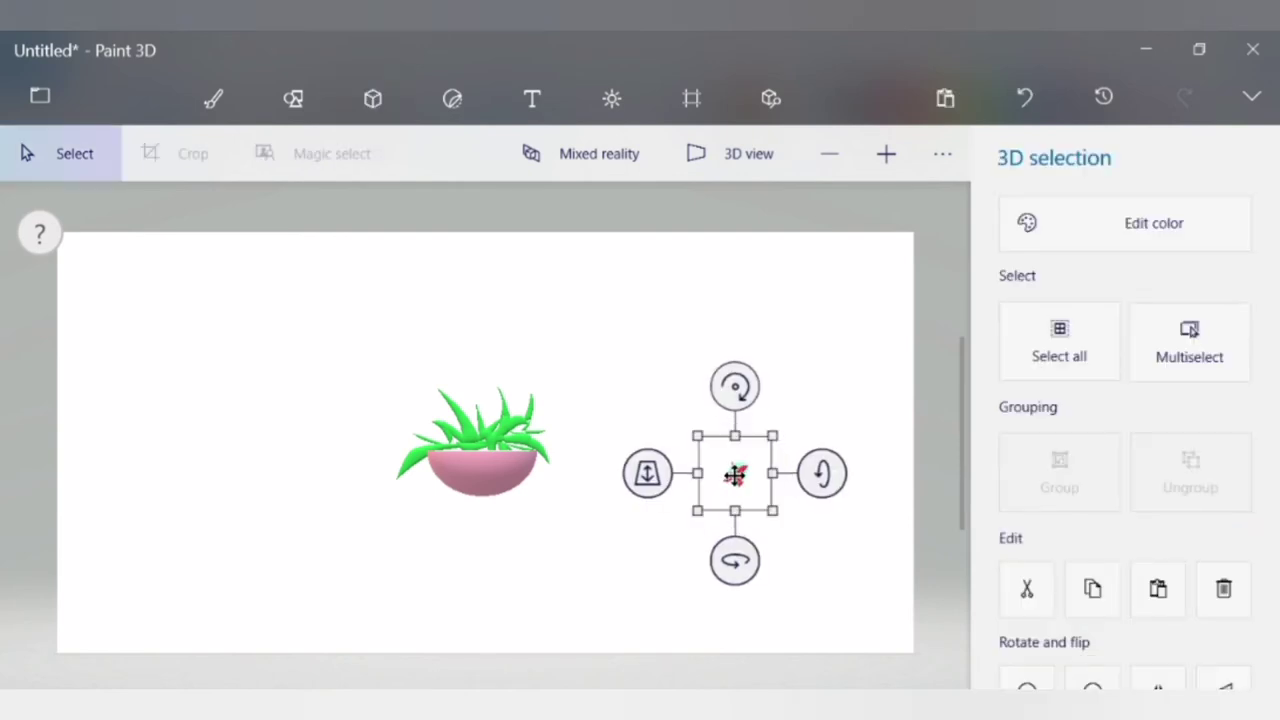
pyautogui.press('Delete')
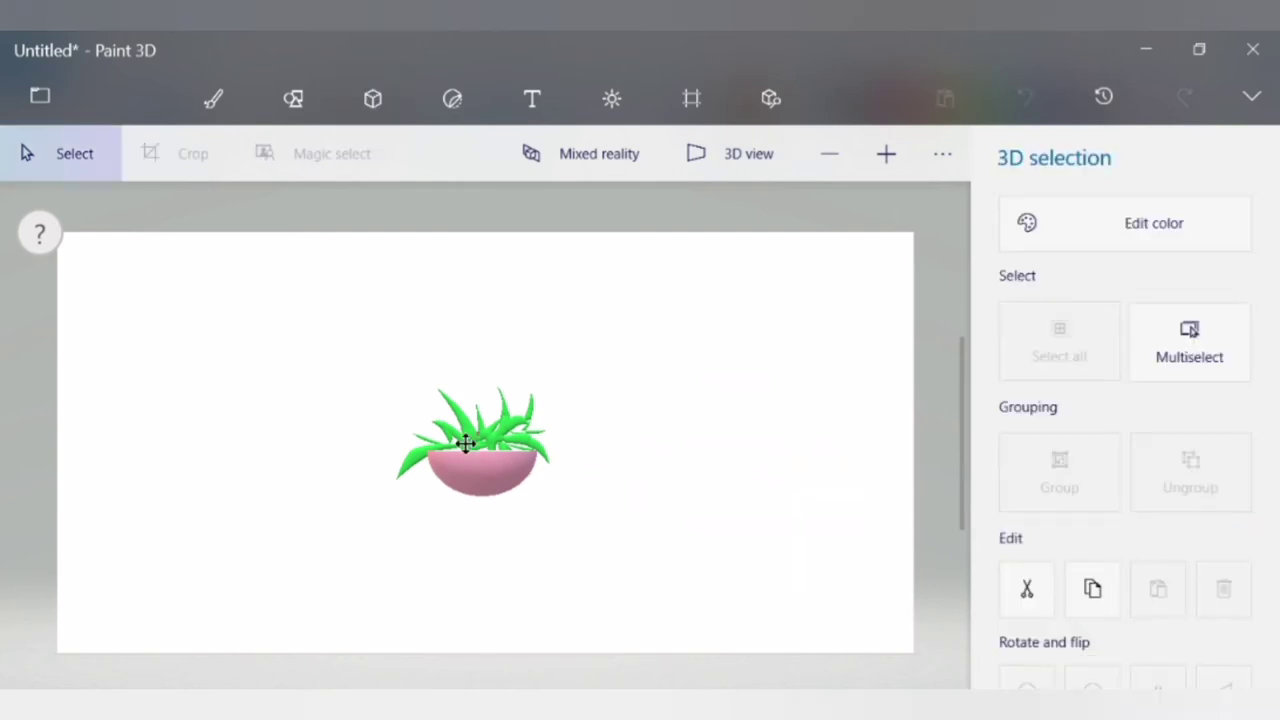
pyautogui.click(443, 418)
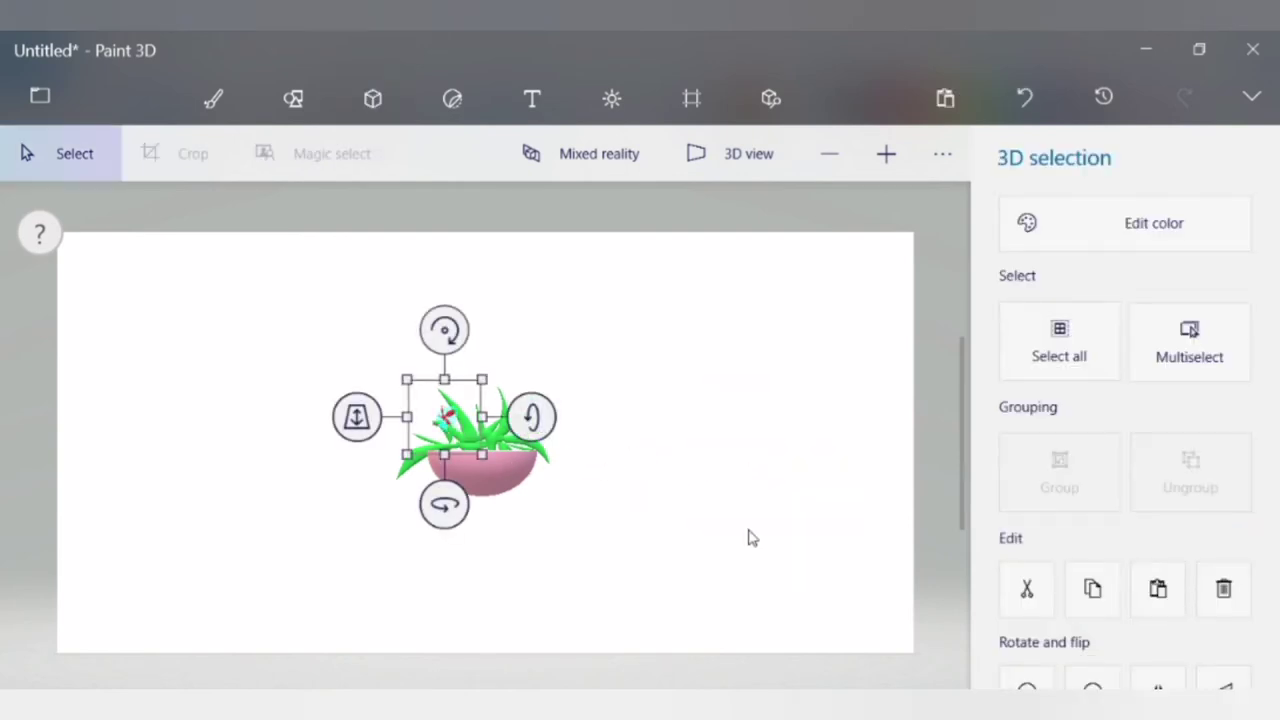
pyautogui.click(752, 538)
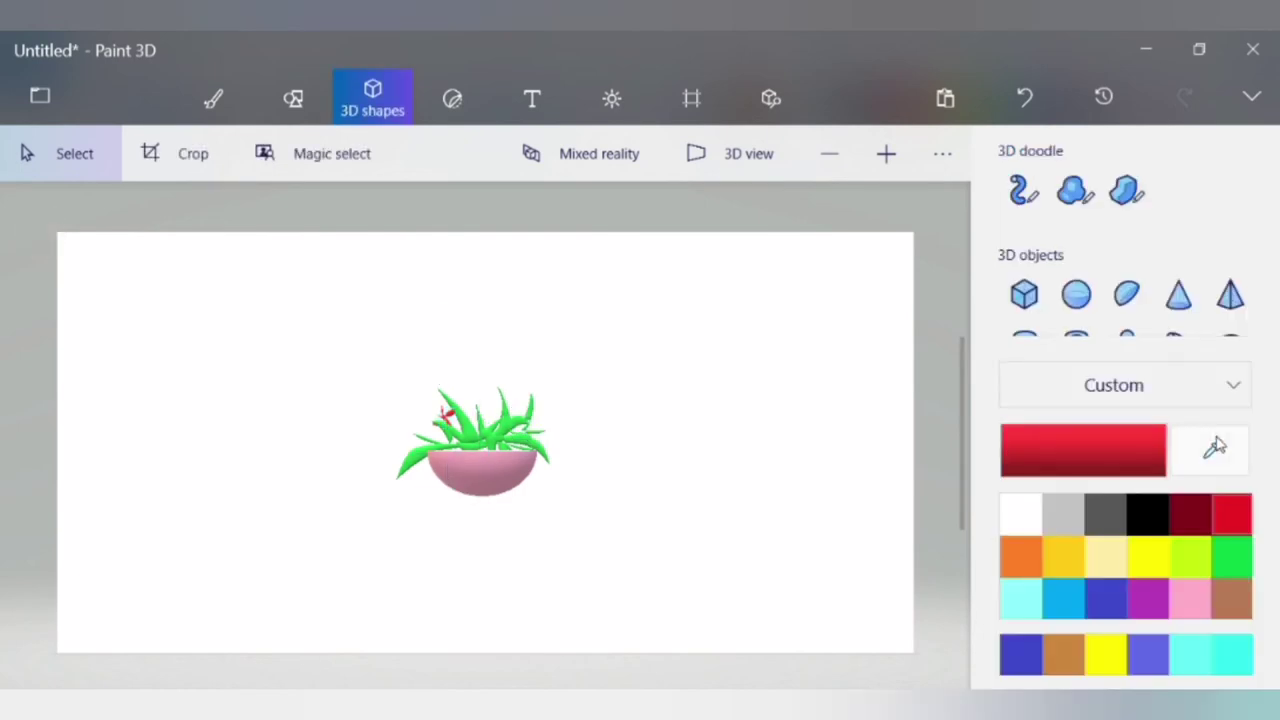
# Step: Draw a second red soft-edge doodle flower and place it on the right-hand leaves of the plant
pyautogui.click(1077, 208)
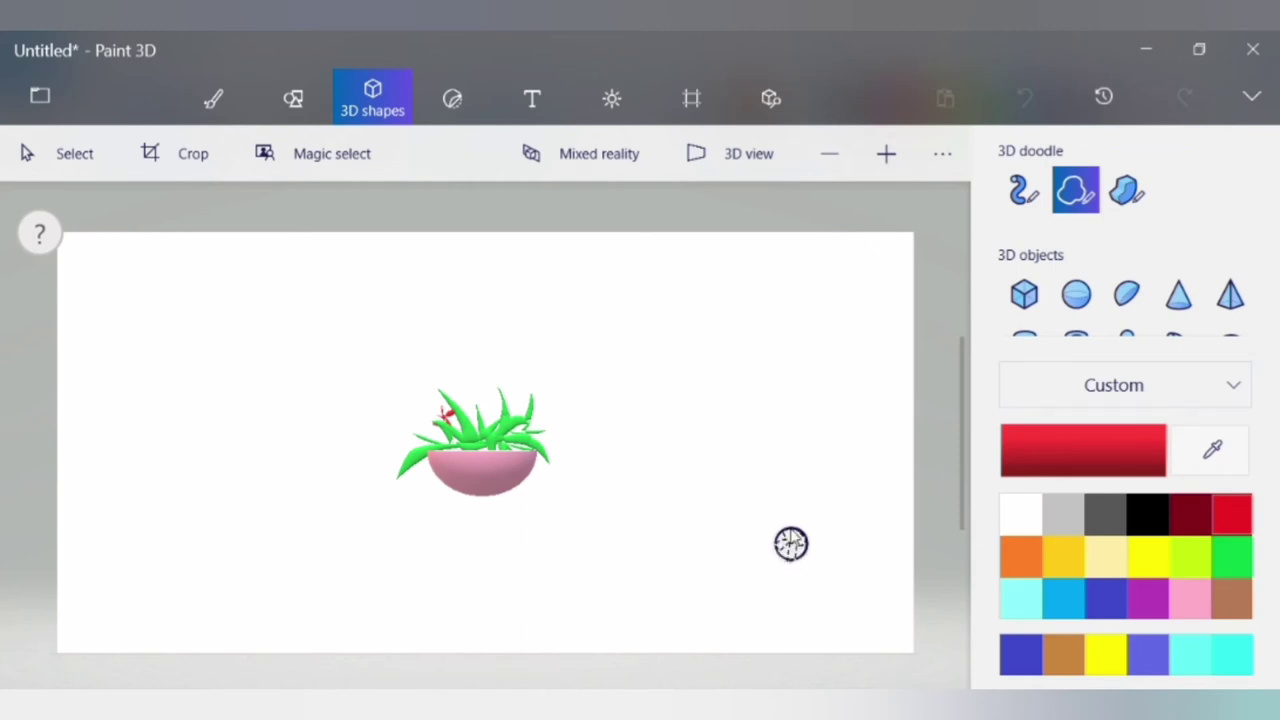
pyautogui.moveTo(790, 533)
pyautogui.mouseDown()
pyautogui.moveTo(772, 553)
pyautogui.moveTo(716, 534)
pyautogui.moveTo(516, 438)
pyautogui.moveTo(537, 431)
pyautogui.mouseUp()
pyautogui.click(708, 514)
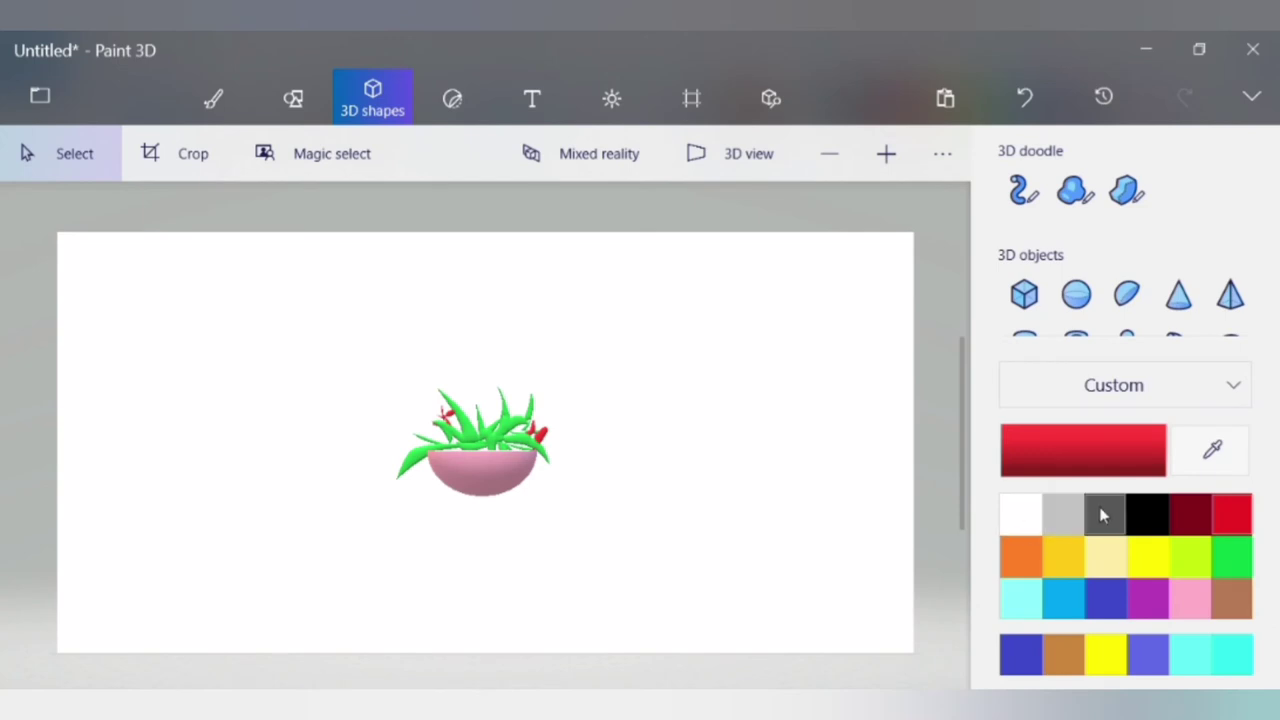
# Step: Draw a third red soft-edge doodle flower and place it among the upper middle leaves of the plant
pyautogui.click(1075, 197)
pyautogui.click(1075, 197)
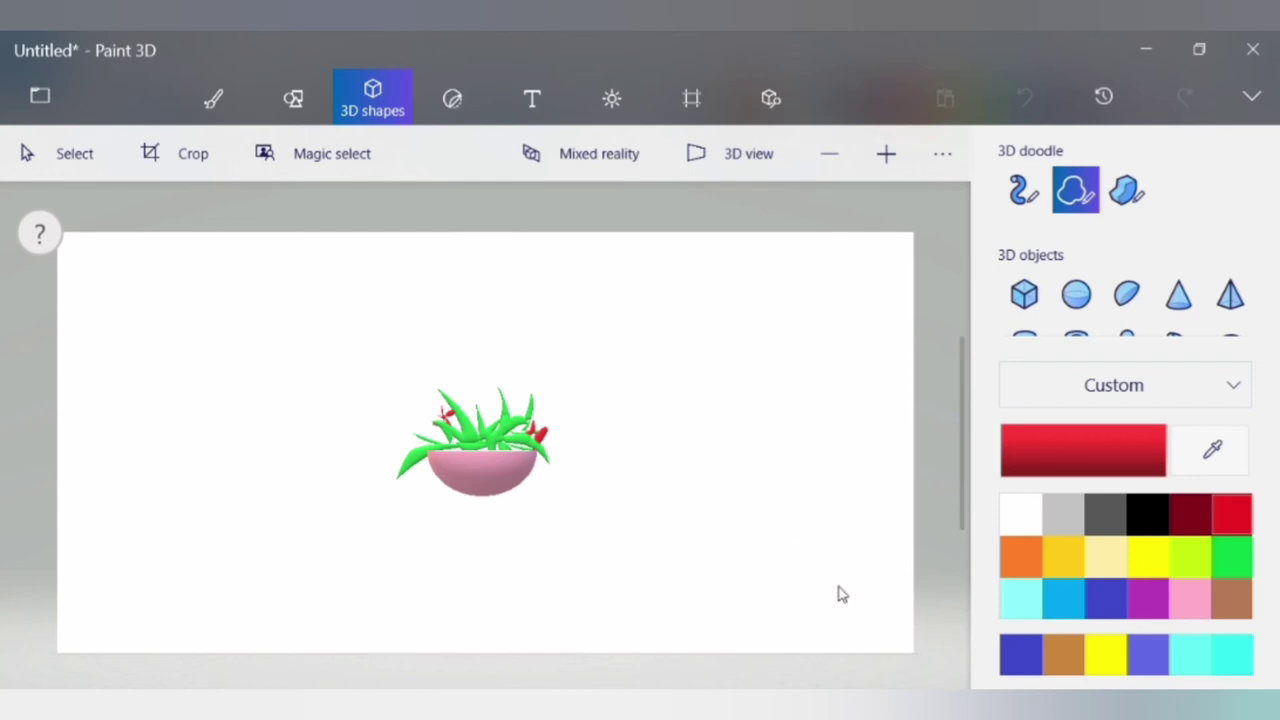
pyautogui.moveTo(790, 556)
pyautogui.mouseDown()
pyautogui.moveTo(491, 460)
pyautogui.moveTo(490, 421)
pyautogui.mouseUp()
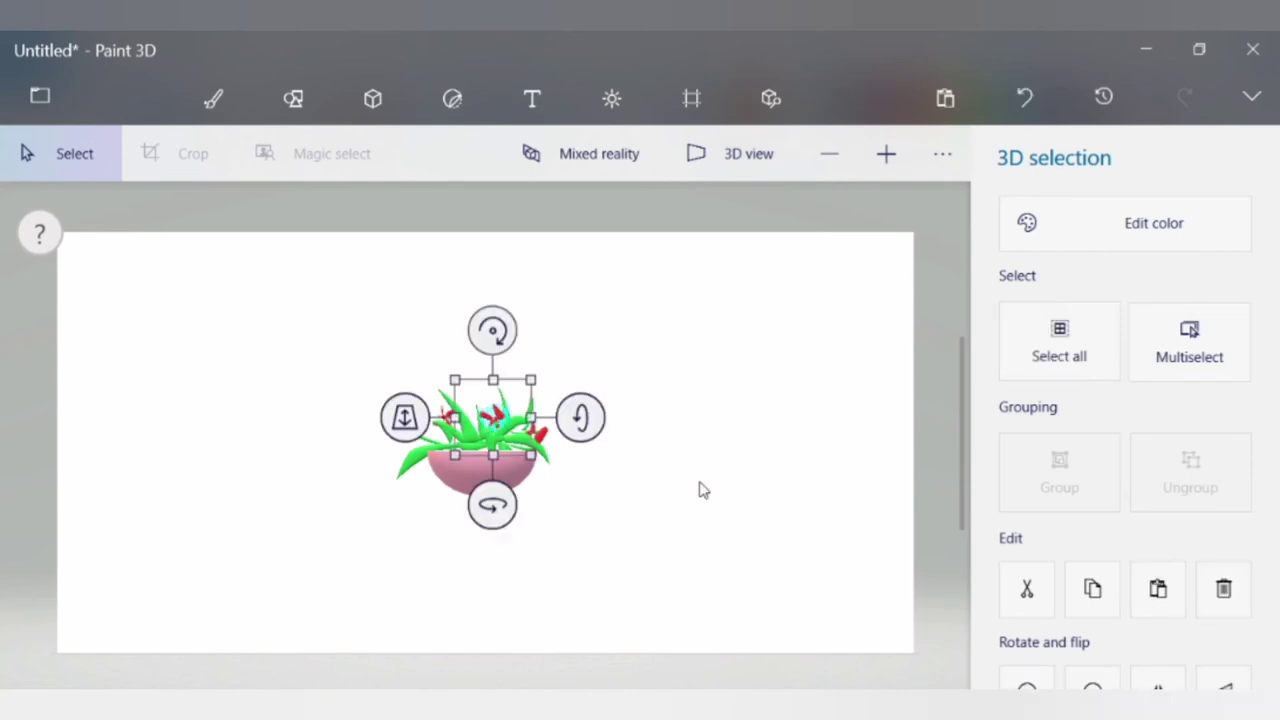
pyautogui.click(703, 489)
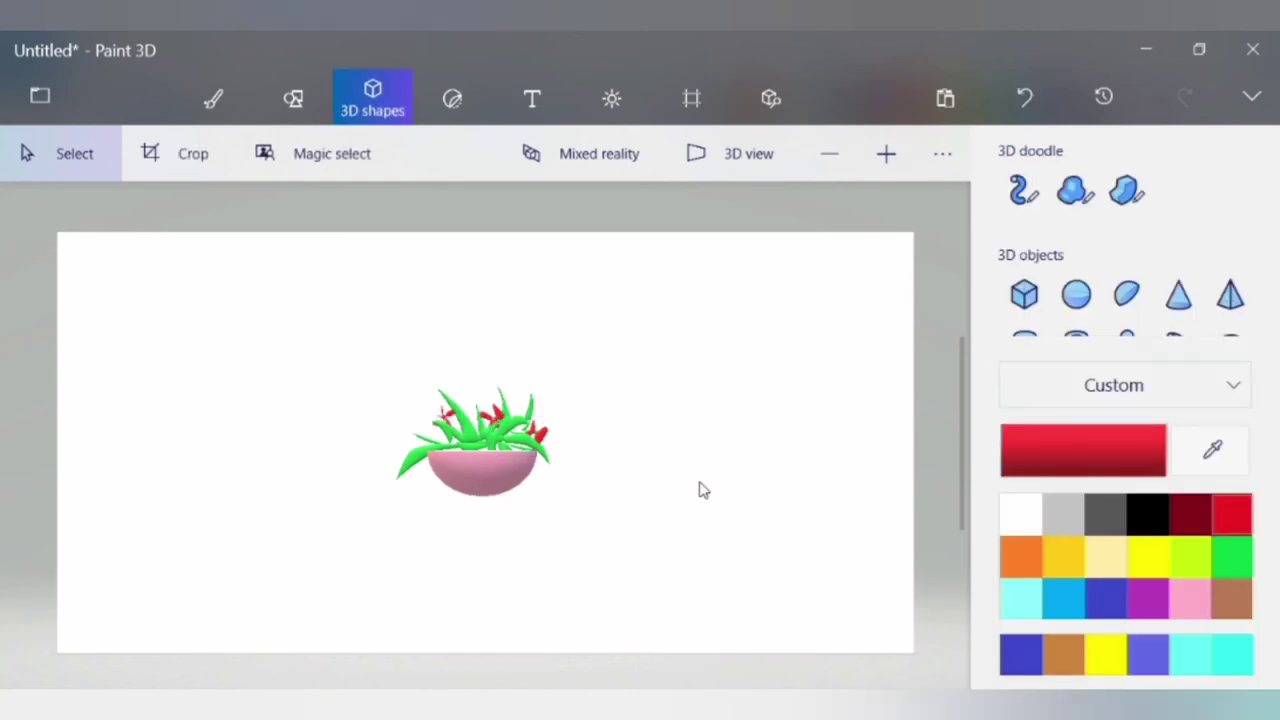
# Step: Undo the third red flower and draw a five-petal replacement with the soft-edge 3D doodle in the empty canvas beside the plant
pyautogui.click(1034, 96)
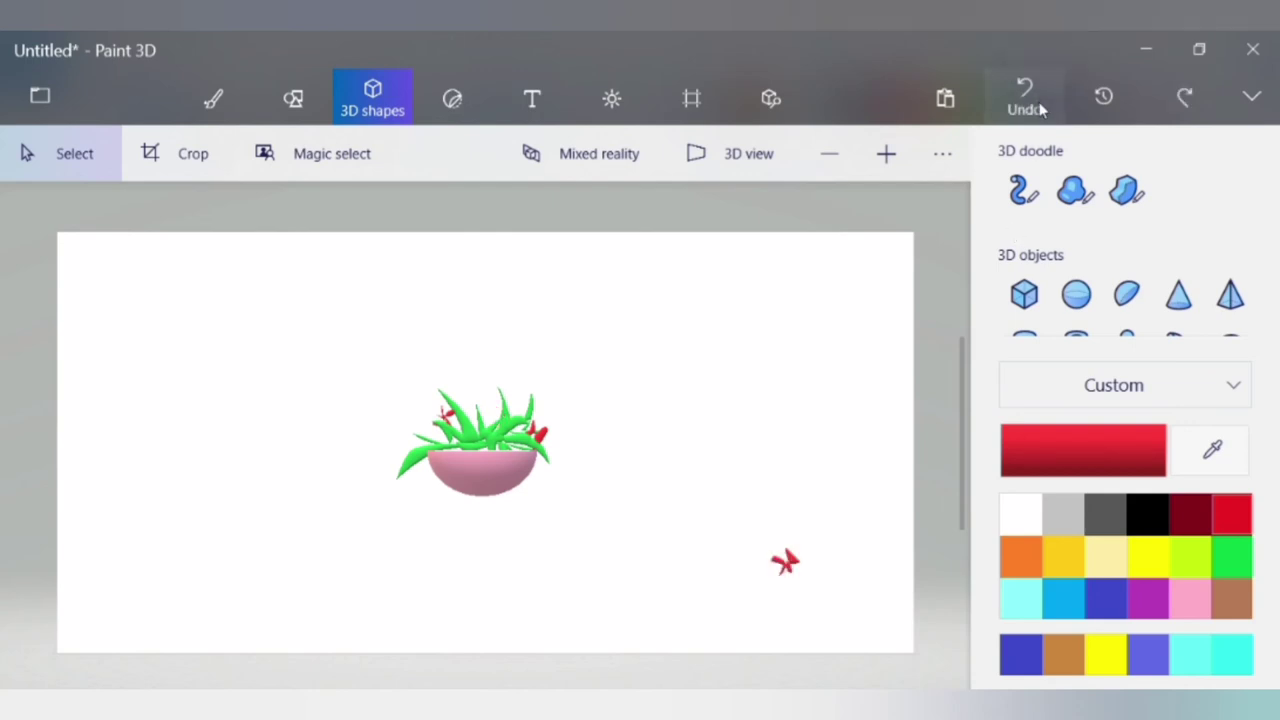
pyautogui.click(1038, 105)
pyautogui.moveTo(1276, 258)
pyautogui.mouseDown()
pyautogui.moveTo(1276, 200)
pyautogui.moveTo(1276, 315)
pyautogui.moveTo(1276, 234)
pyautogui.moveTo(1276, 258)
pyautogui.mouseUp()
pyautogui.click(1085, 174)
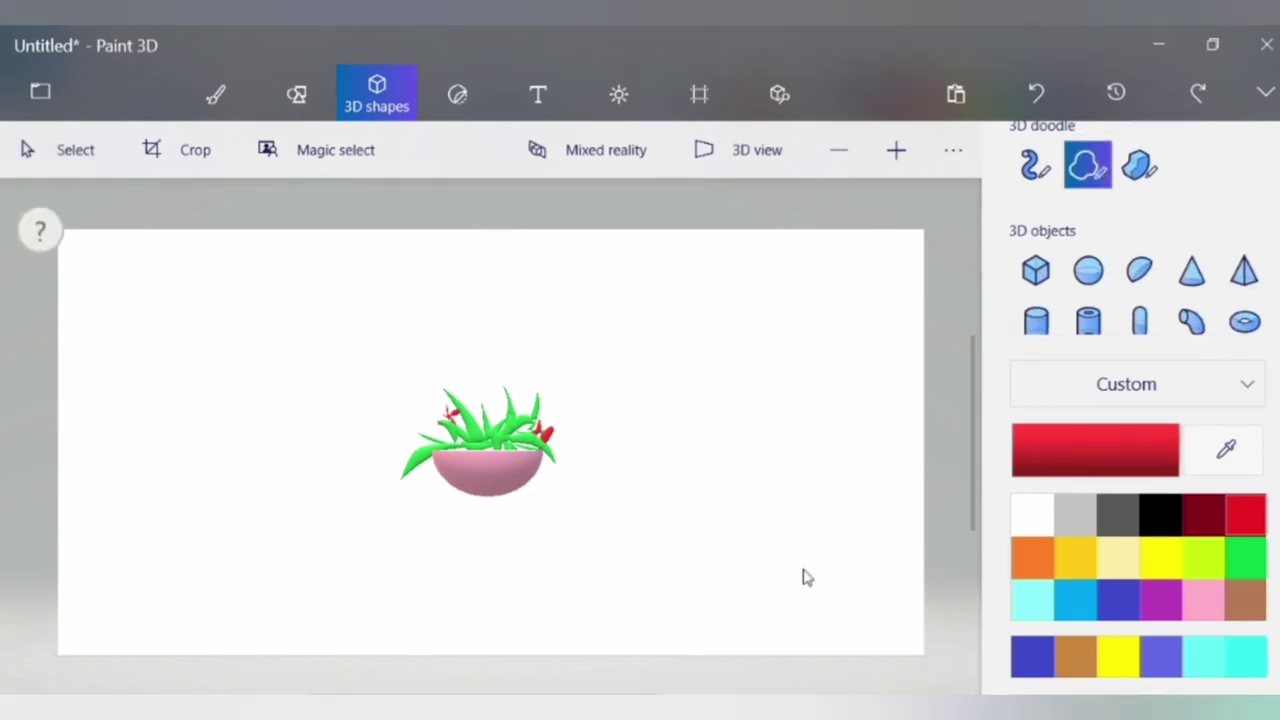
pyautogui.moveTo(803, 570)
pyautogui.mouseDown()
pyautogui.moveTo(770, 577)
pyautogui.moveTo(798, 566)
pyautogui.moveTo(800, 601)
pyautogui.moveTo(804, 569)
pyautogui.moveTo(831, 591)
pyautogui.moveTo(832, 577)
pyautogui.moveTo(807, 571)
pyautogui.moveTo(832, 563)
pyautogui.moveTo(824, 552)
pyautogui.moveTo(804, 563)
pyautogui.moveTo(801, 531)
pyautogui.moveTo(800, 576)
pyautogui.mouseUp()
pyautogui.click(800, 577)
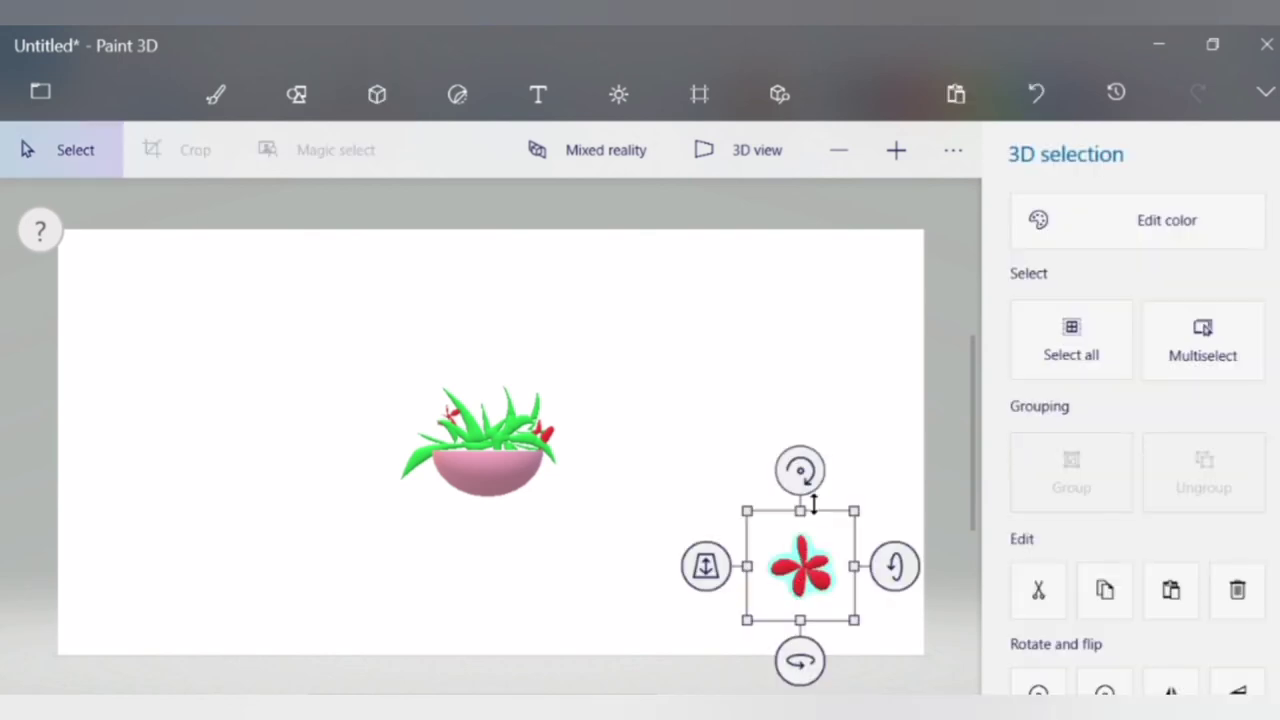
# Step: Shrink the new red flower and place it on the upper middle leaves of the plant
pyautogui.moveTo(800, 507); pyautogui.dragTo(806, 535)
pyautogui.moveTo(853, 577); pyautogui.dragTo(503, 410)
pyautogui.click(729, 453)
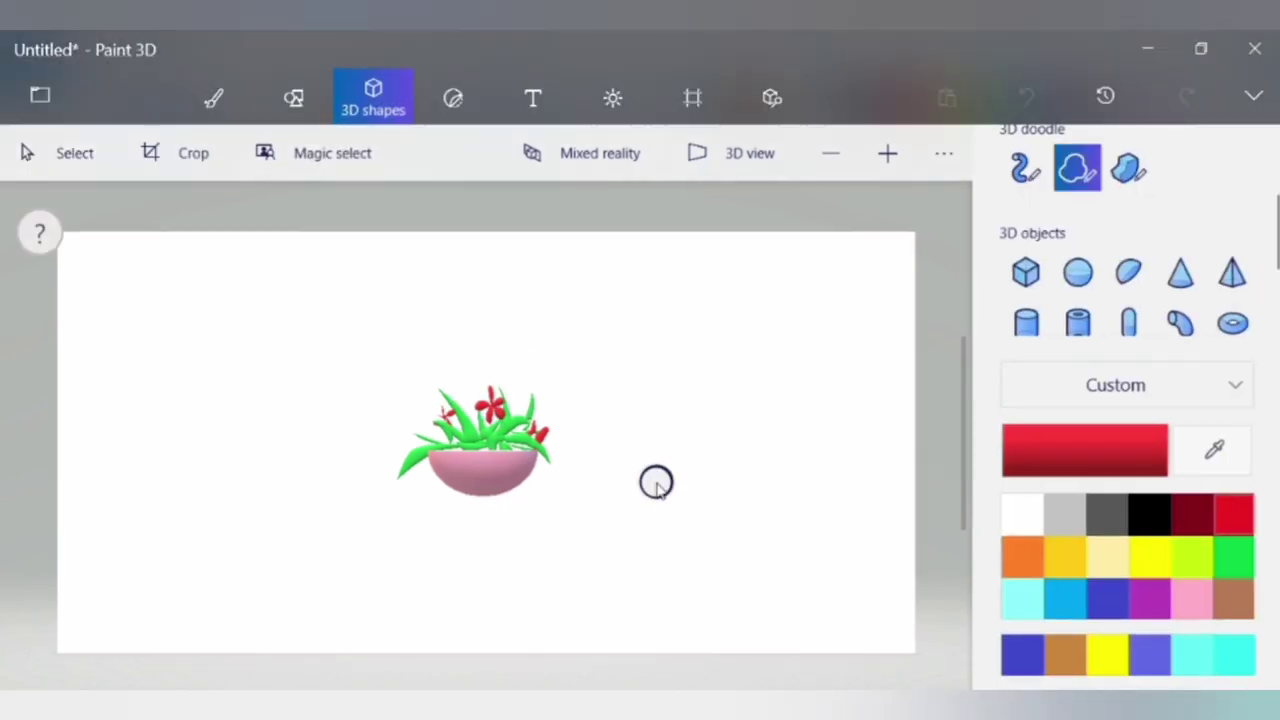
# Step: Draw another five-petal red flower with the soft-edge doodle, shrink it, and place it on the central leaves just above the pot
pyautogui.moveTo(648, 503)
pyautogui.mouseDown()
pyautogui.moveTo(689, 489)
pyautogui.moveTo(660, 481)
pyautogui.moveTo(676, 481)
pyautogui.moveTo(666, 451)
pyautogui.moveTo(656, 481)
pyautogui.moveTo(649, 459)
pyautogui.moveTo(626, 459)
pyautogui.moveTo(656, 483)
pyautogui.mouseUp()
pyautogui.click(656, 483)
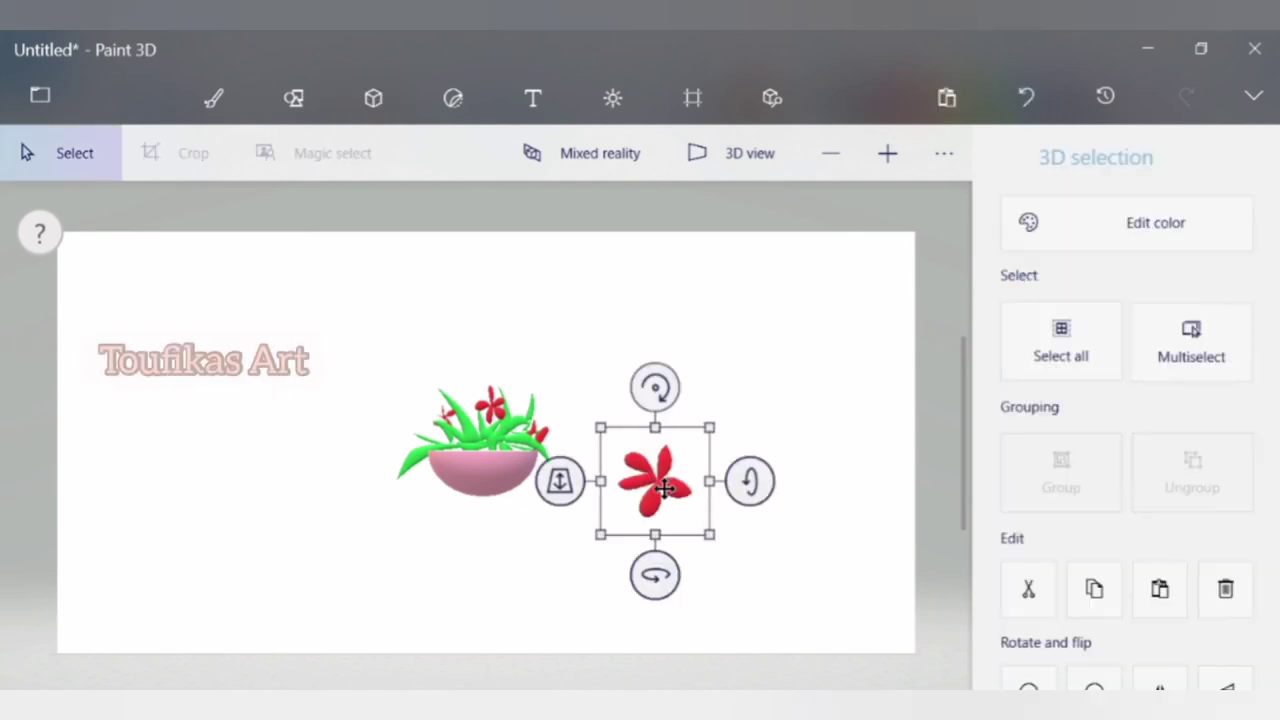
pyautogui.moveTo(655, 531); pyautogui.dragTo(660, 512)
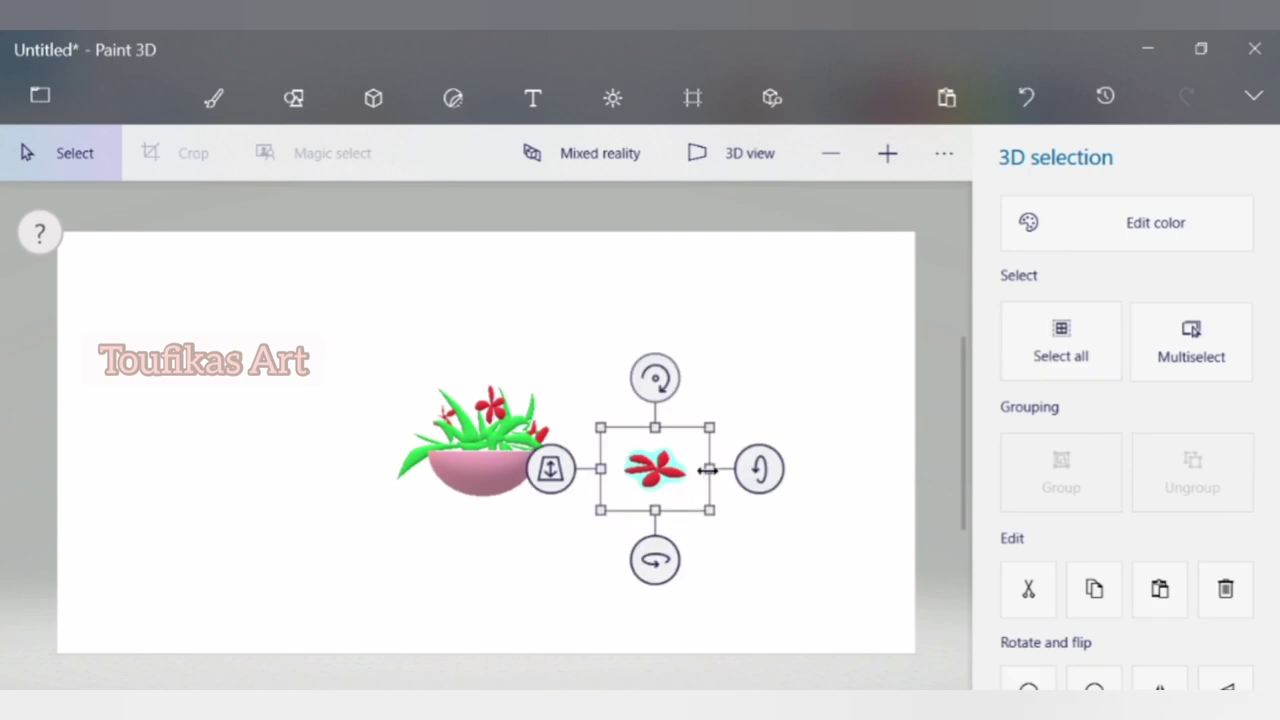
pyautogui.moveTo(708, 469); pyautogui.dragTo(482, 442)
pyautogui.click(753, 508)
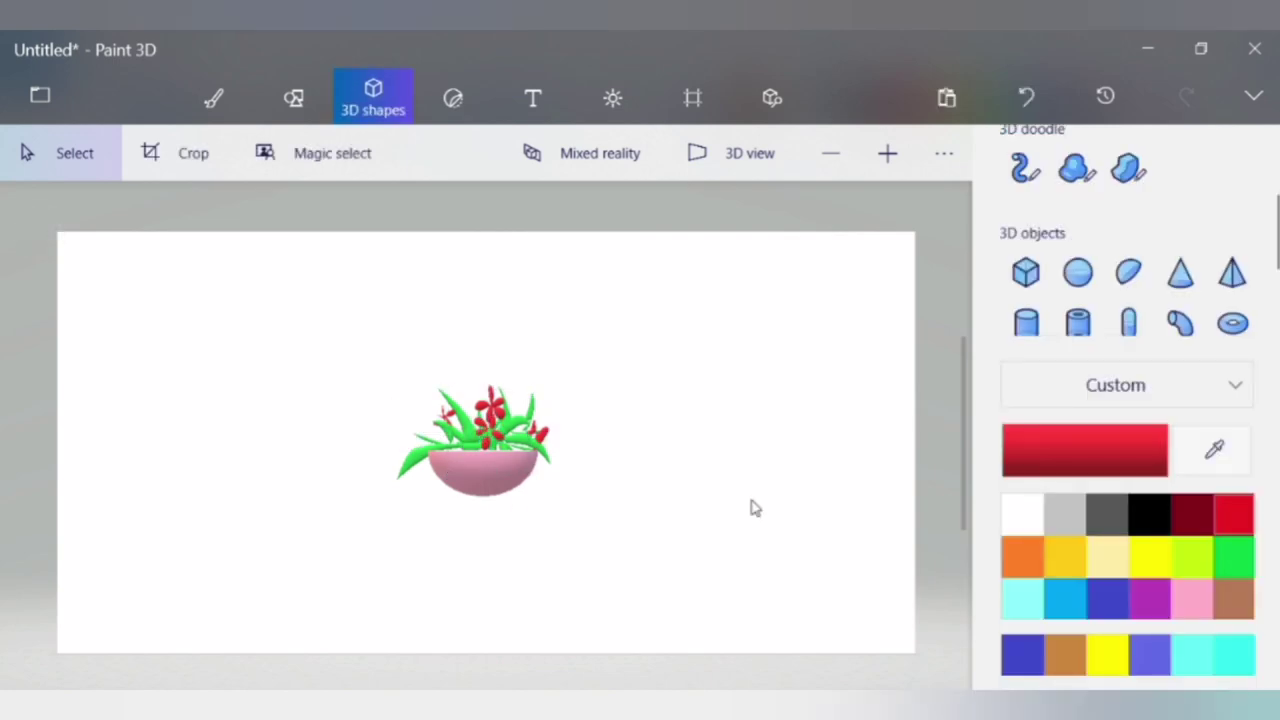
# Step: Move the red flower from the central leaves to the far-left leaves of the plant
pyautogui.click(490, 447)
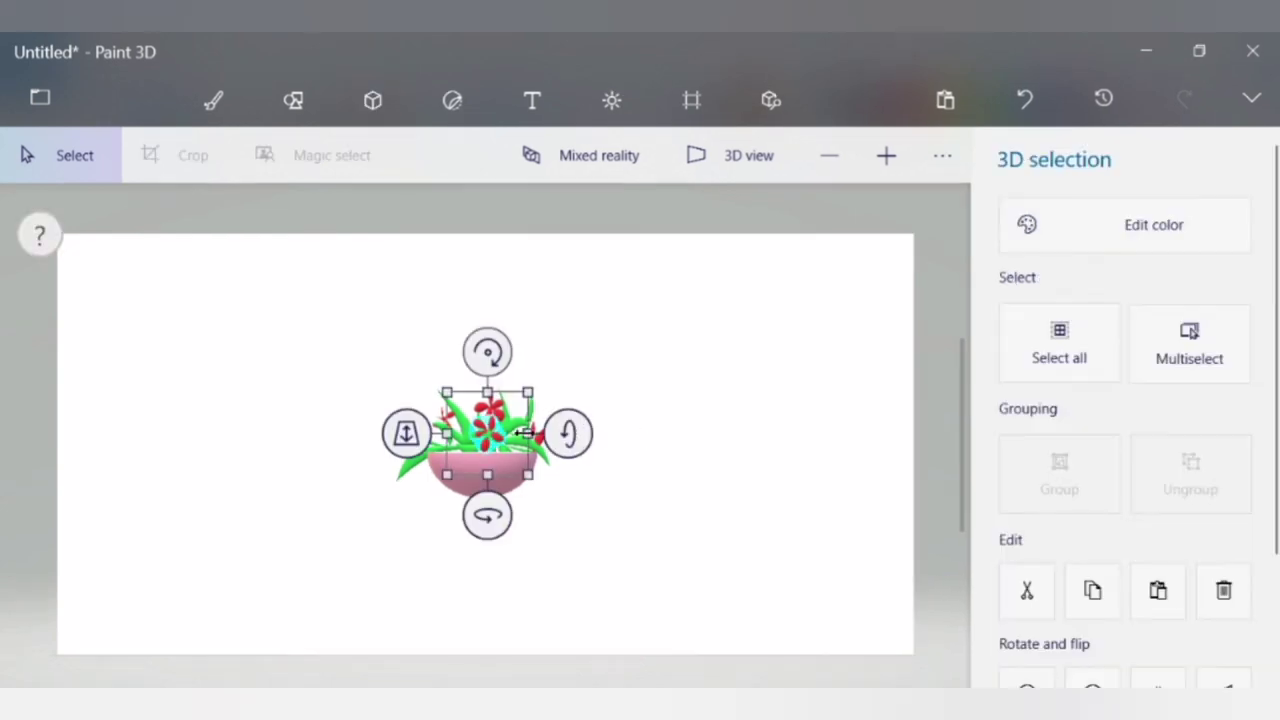
pyautogui.moveTo(490, 447); pyautogui.dragTo(416, 431)
pyautogui.click(682, 540)
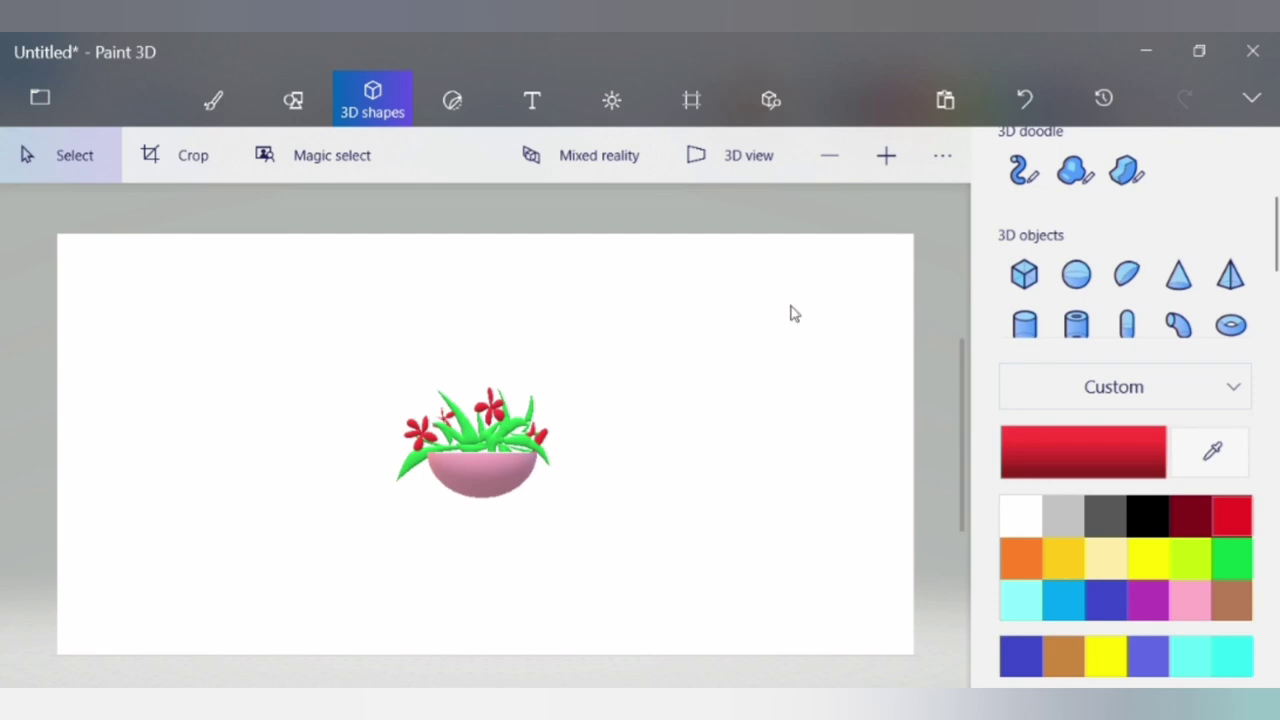
# Step: Switch to the brush tools for painting on the canvas
pyautogui.click(212, 100)
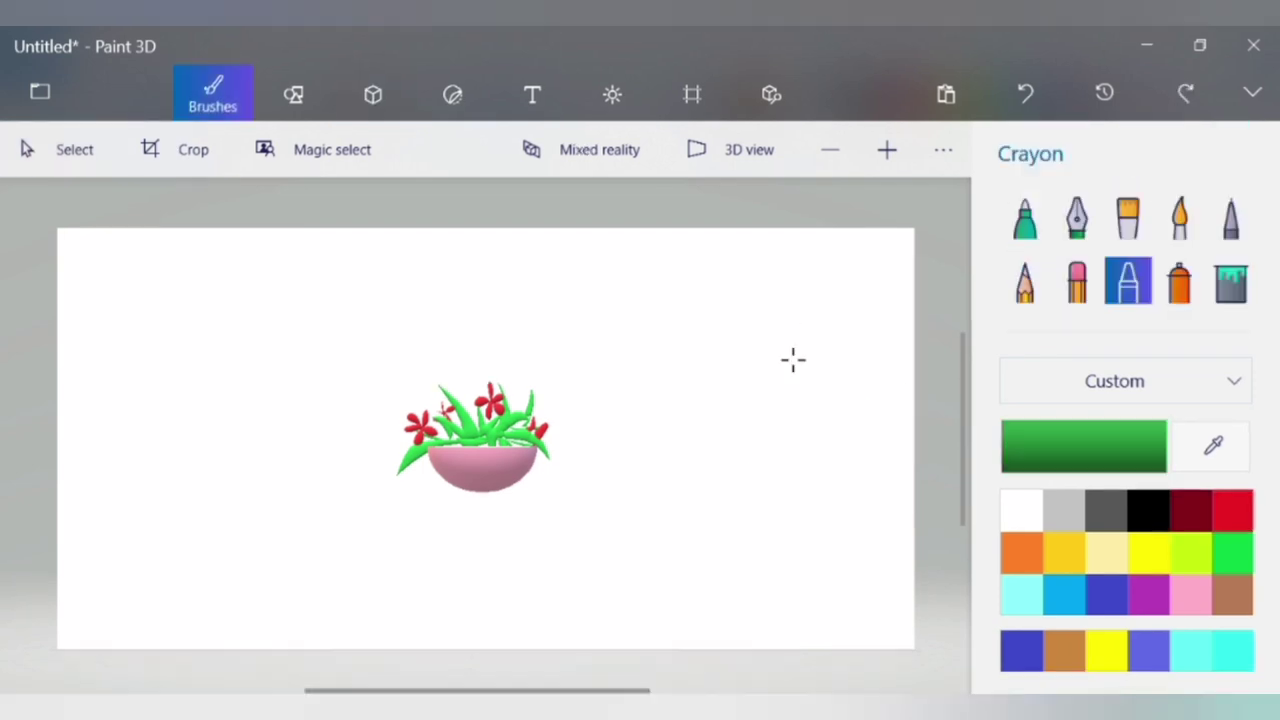